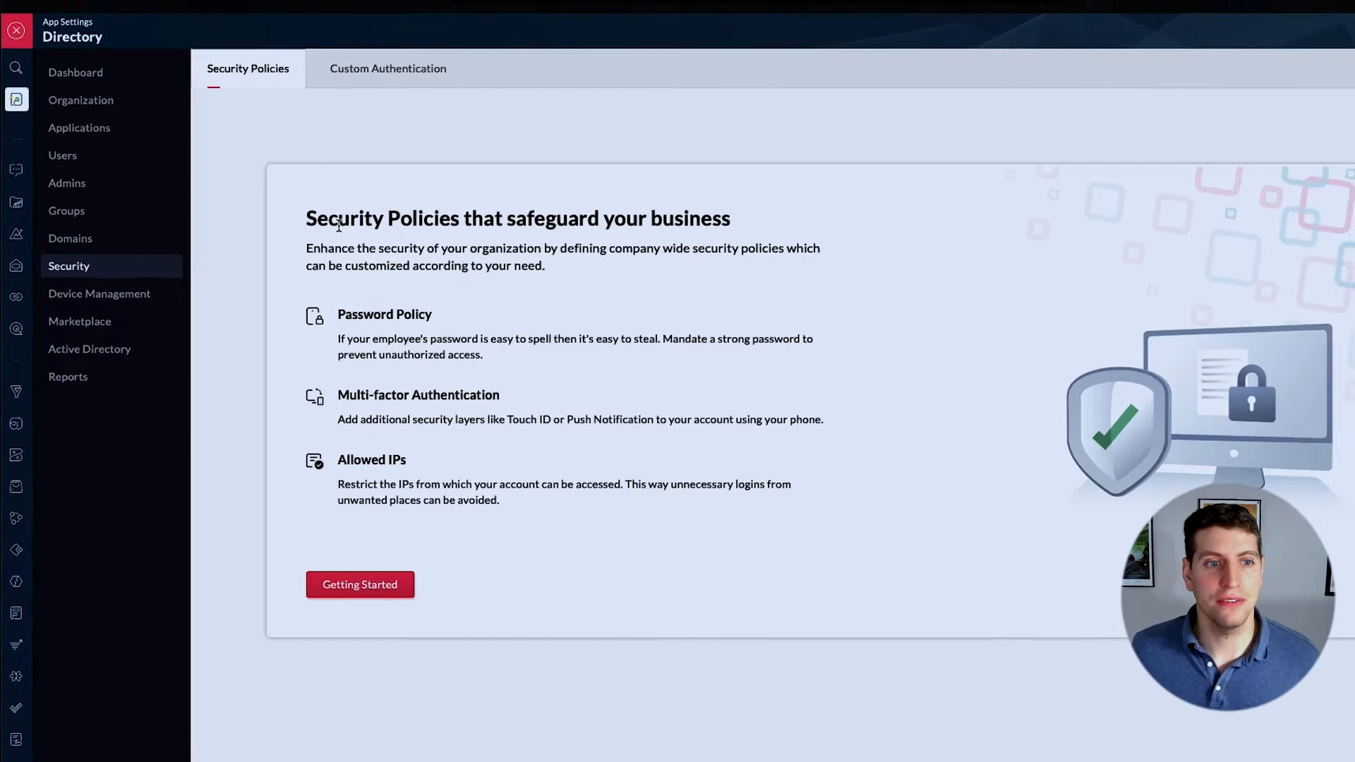
Review the password policy, multi-factor authentication and allowed IPs descriptions, and view the Custom Authentication page
left_click_drag(338, 224, 734, 215)
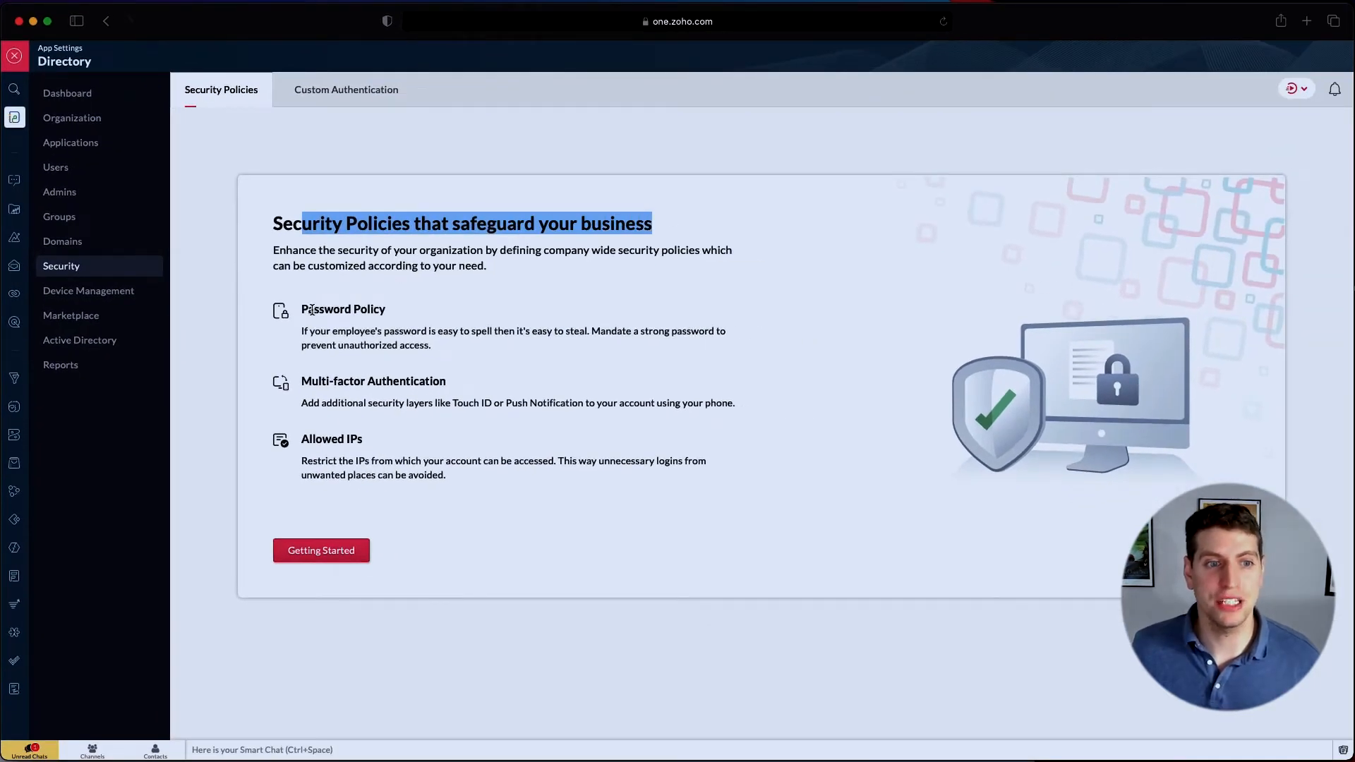
left_click_drag(312, 310, 439, 305)
left_click_drag(323, 380, 497, 398)
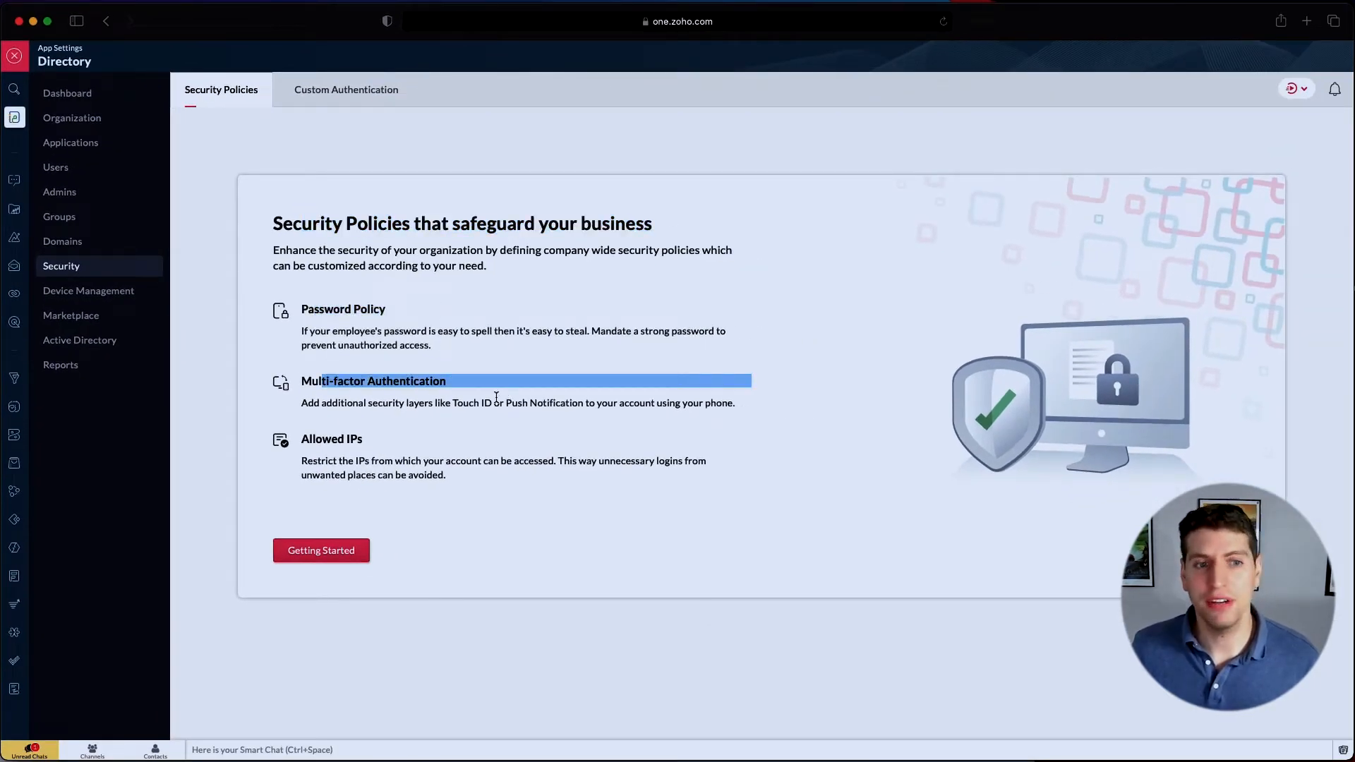
left_click_drag(322, 441, 378, 451)
left_click(336, 92)
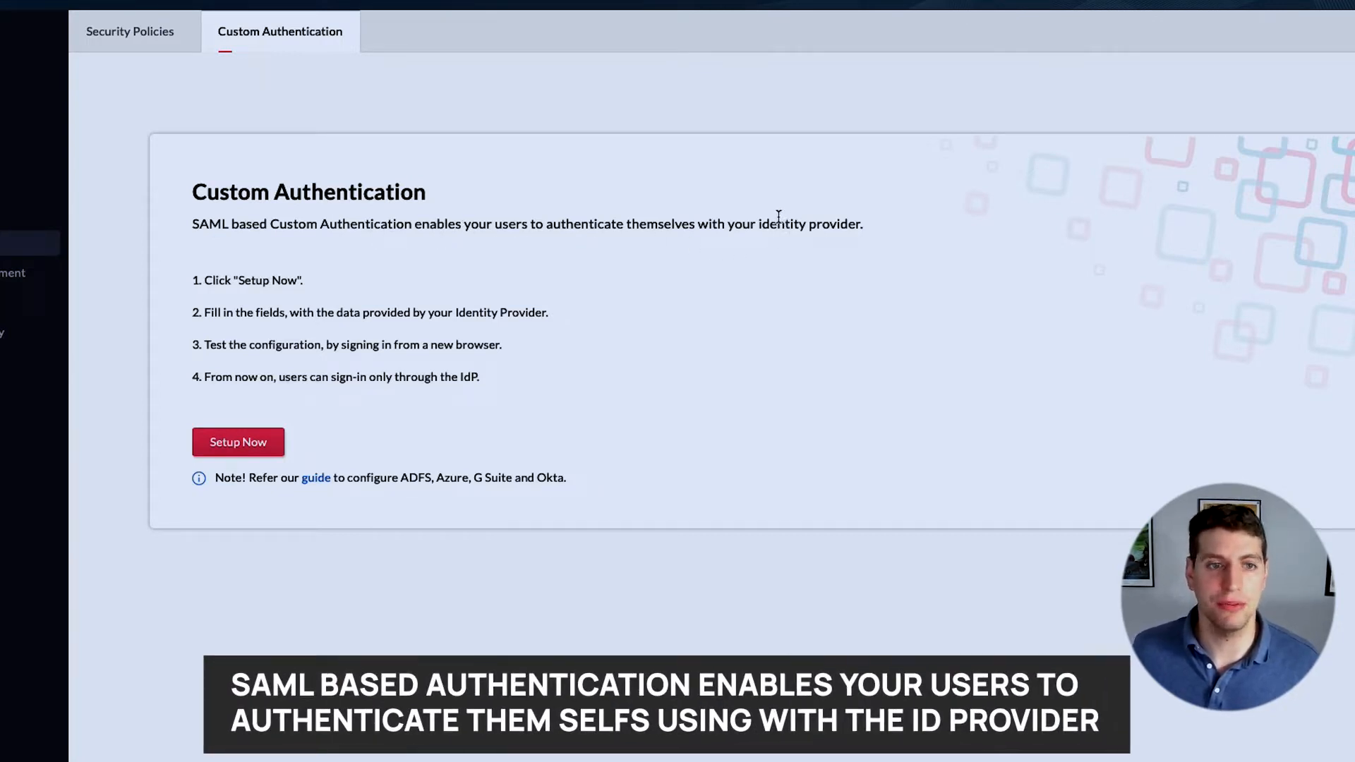
Return to the security policies and start a new policy with the display name Multi-Factor Authentication
left_click(116, 44)
left_click(230, 583)
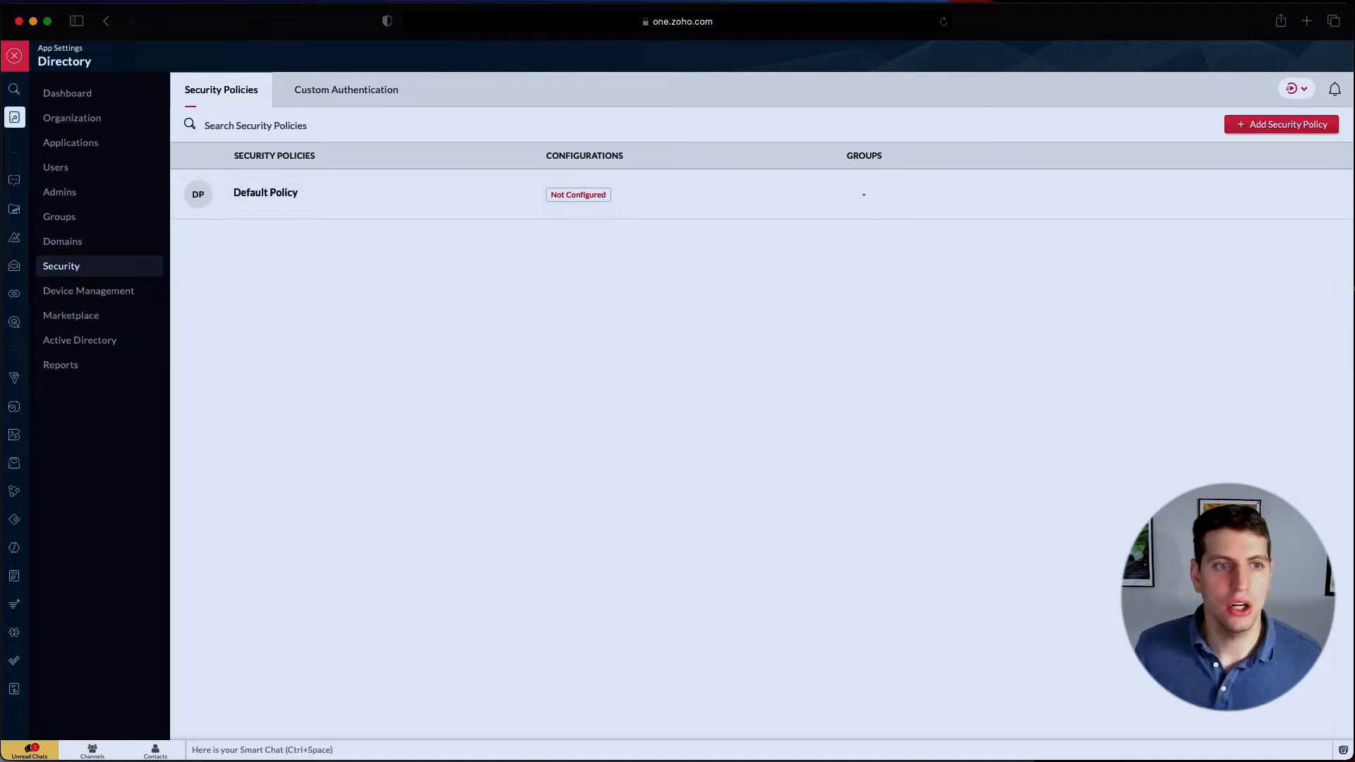
left_click(1281, 124)
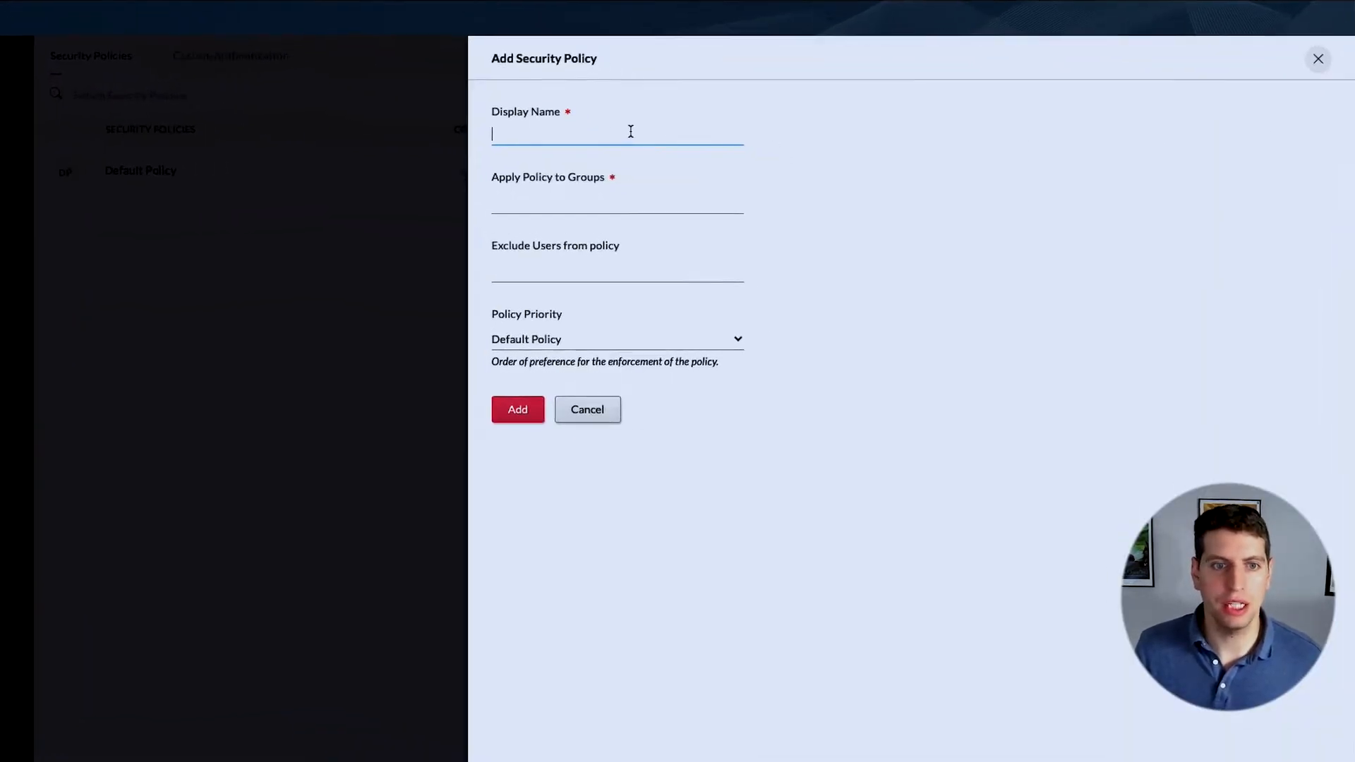
type("Mult")
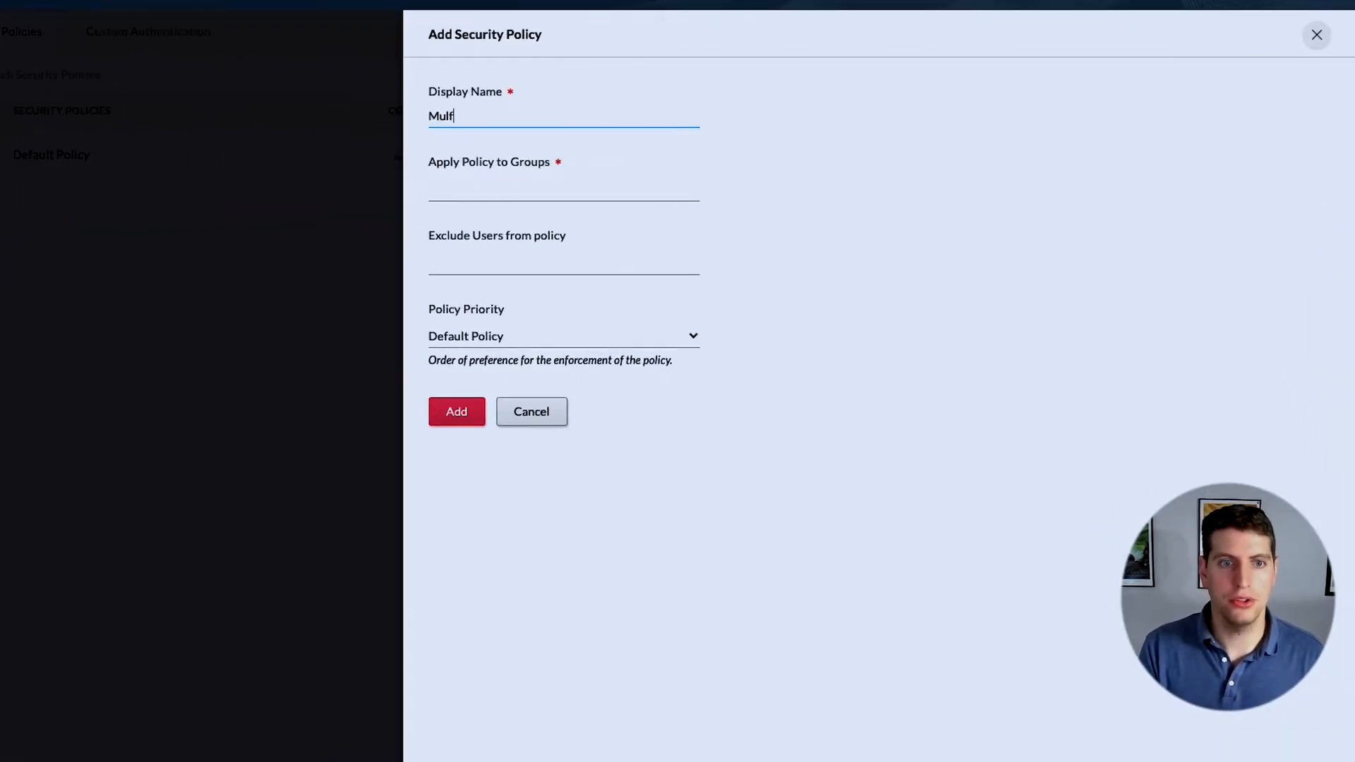
type("i-Factor Authentication")
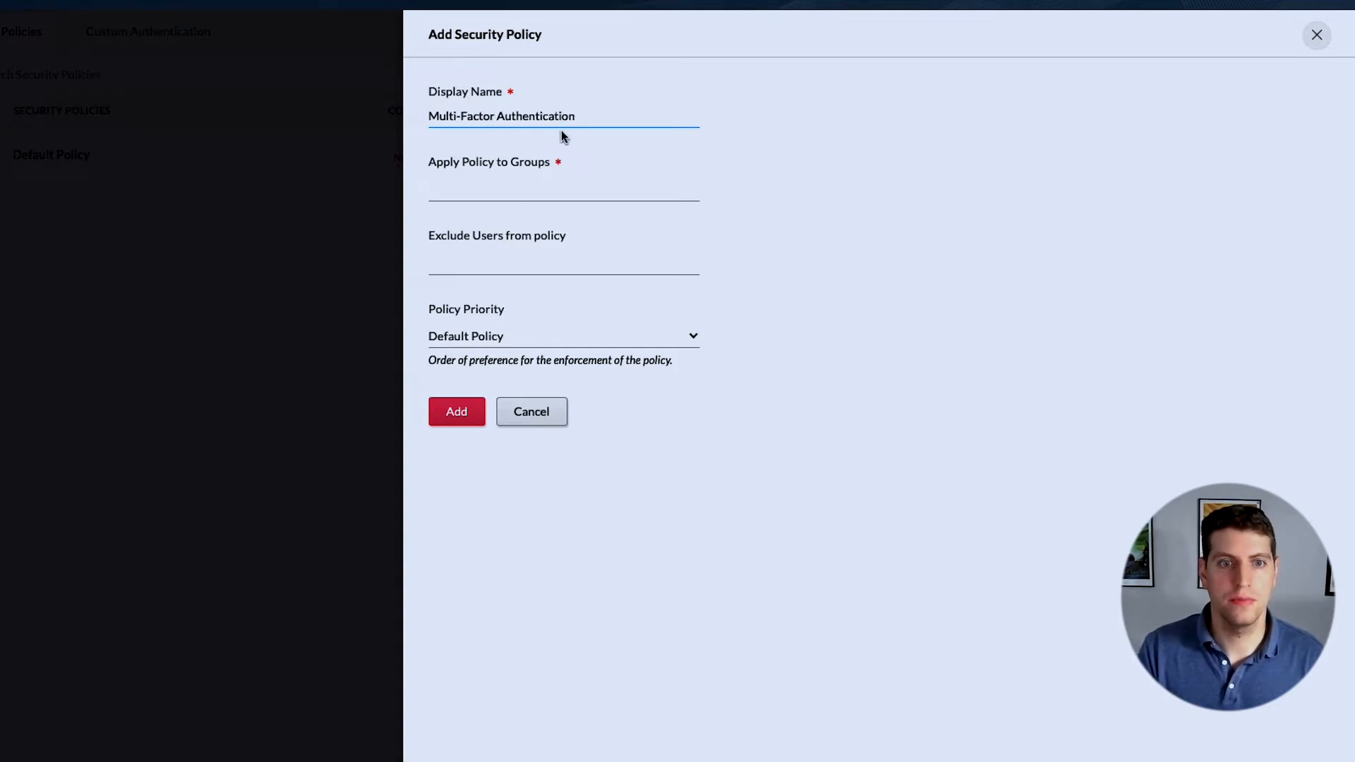
View the groups available for the policy and the users who can be excluded, without selecting any
left_click(535, 188)
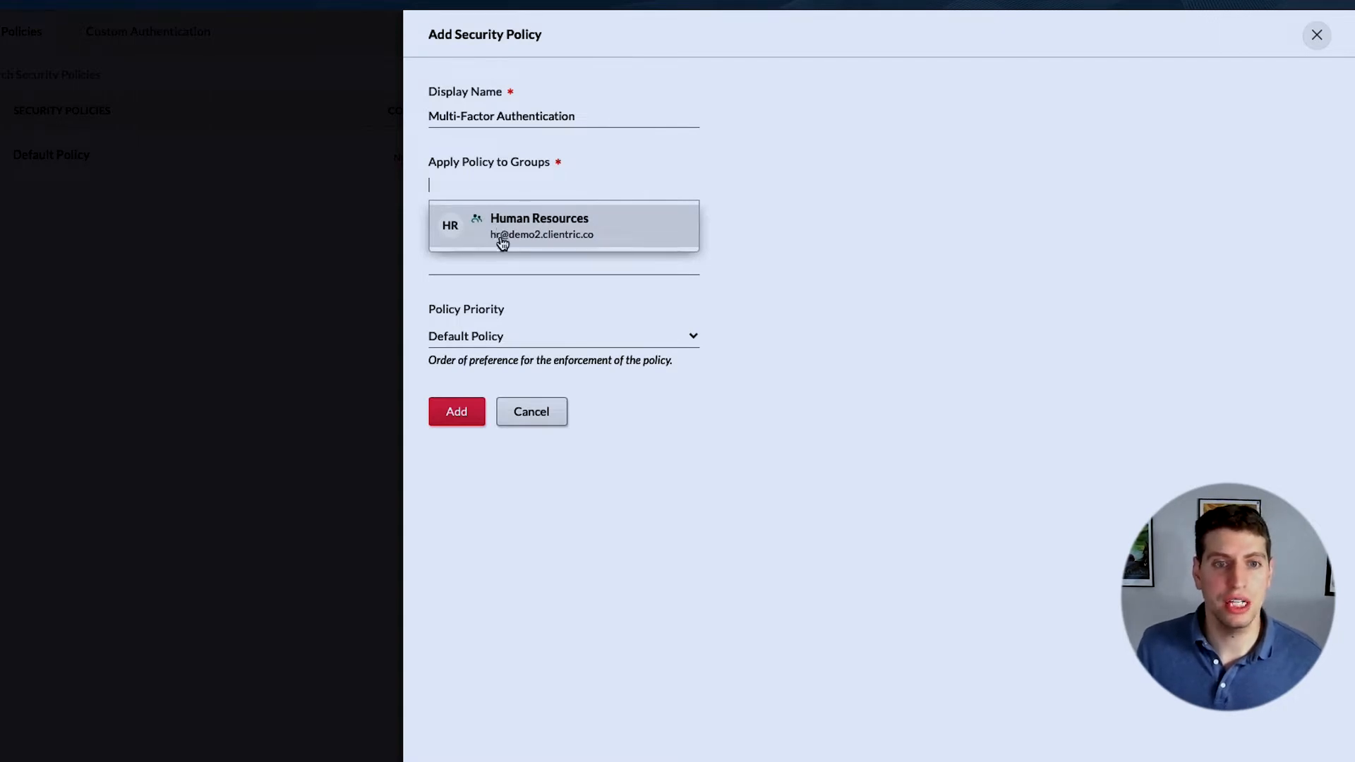
left_click(822, 242)
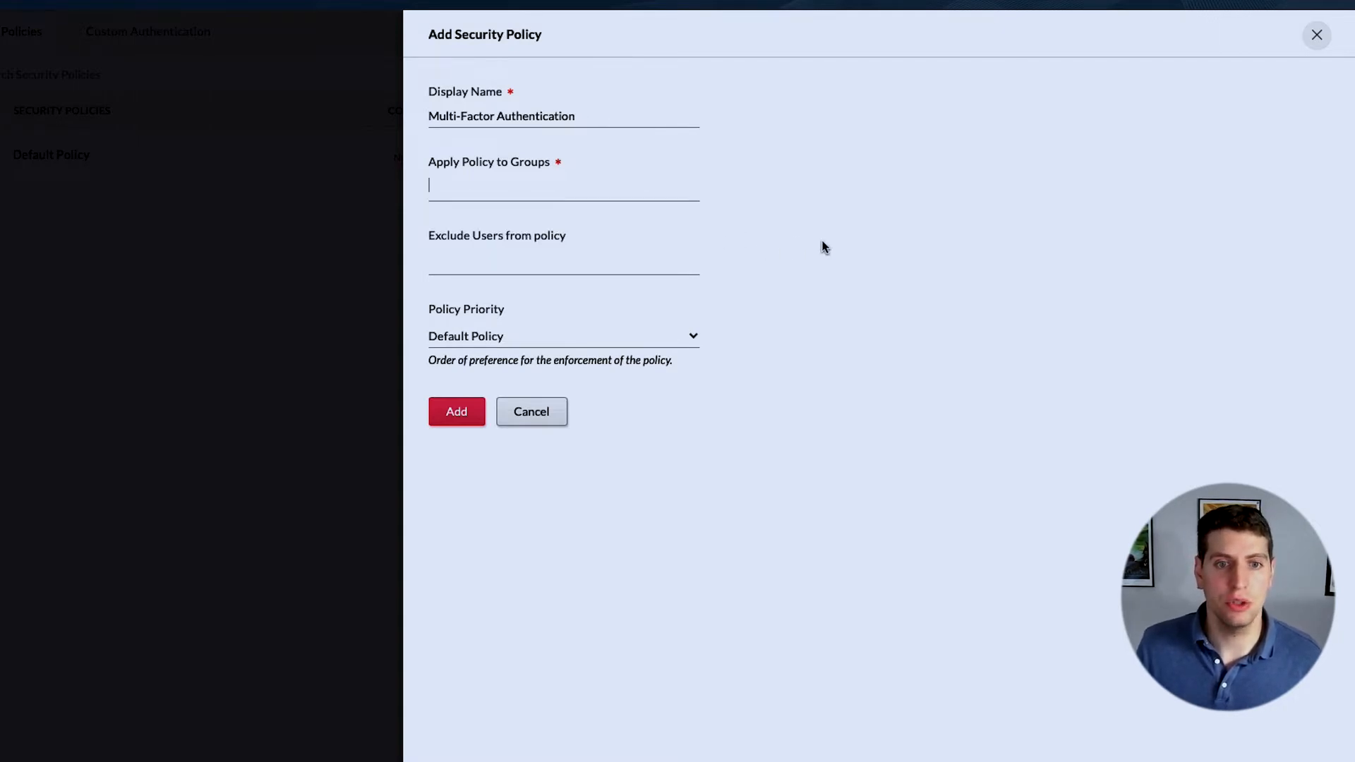
left_click(484, 260)
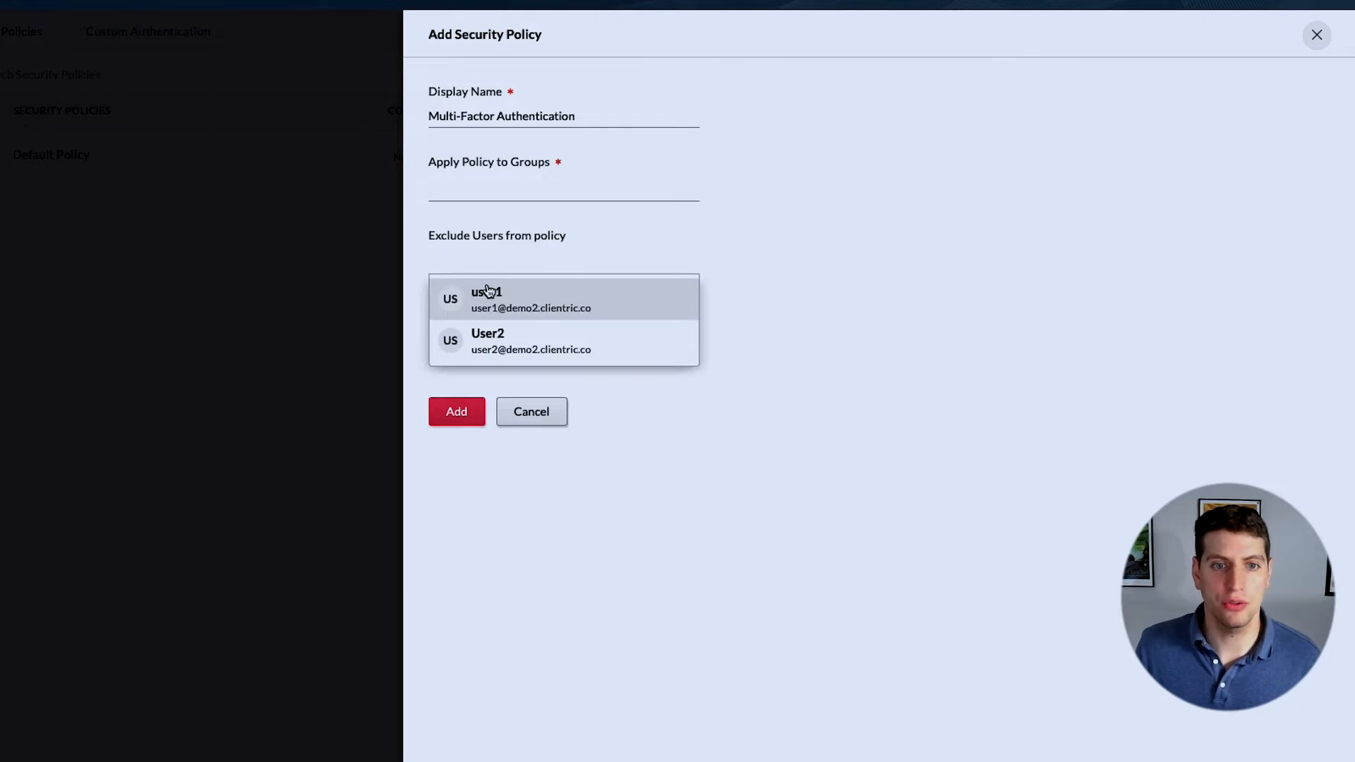
left_click(785, 250)
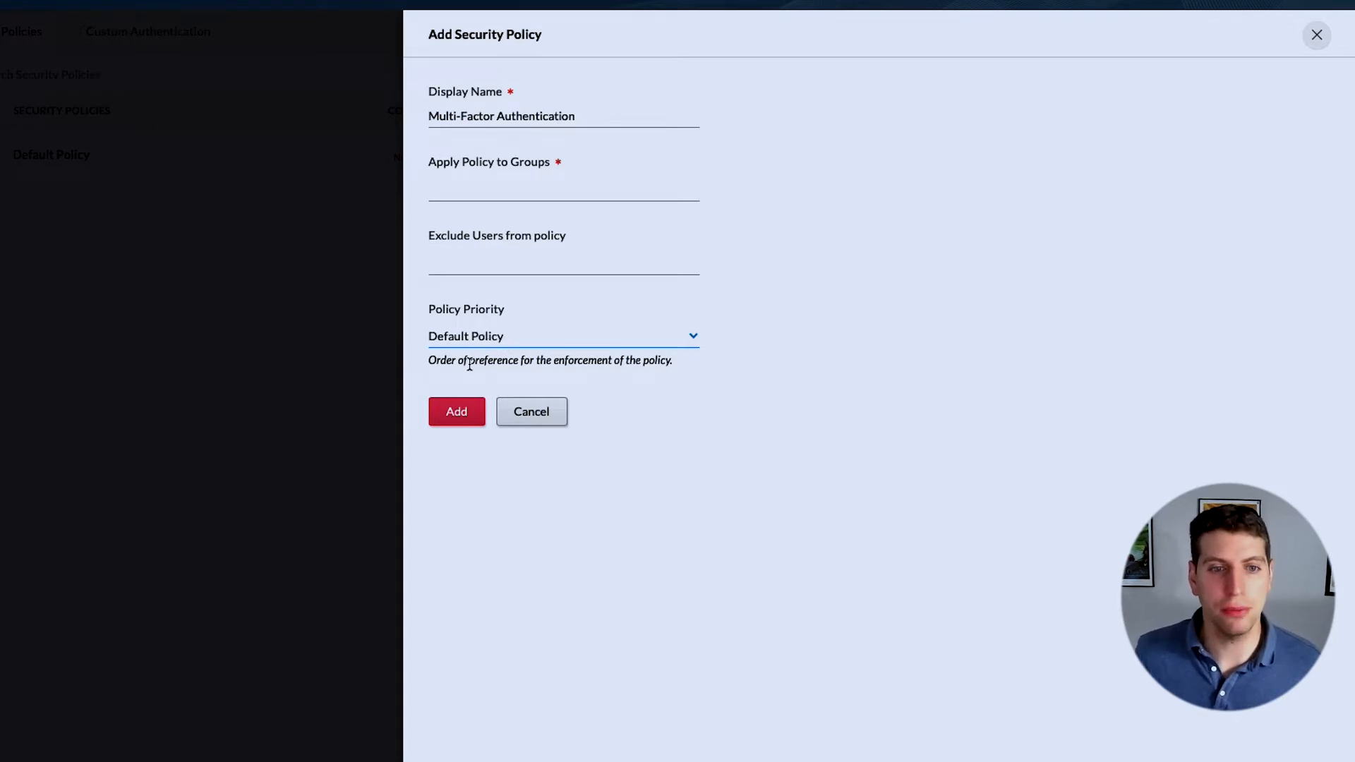
Choose Default Policy as the policy priority and try to add the policy
left_click(515, 342)
left_click(473, 392)
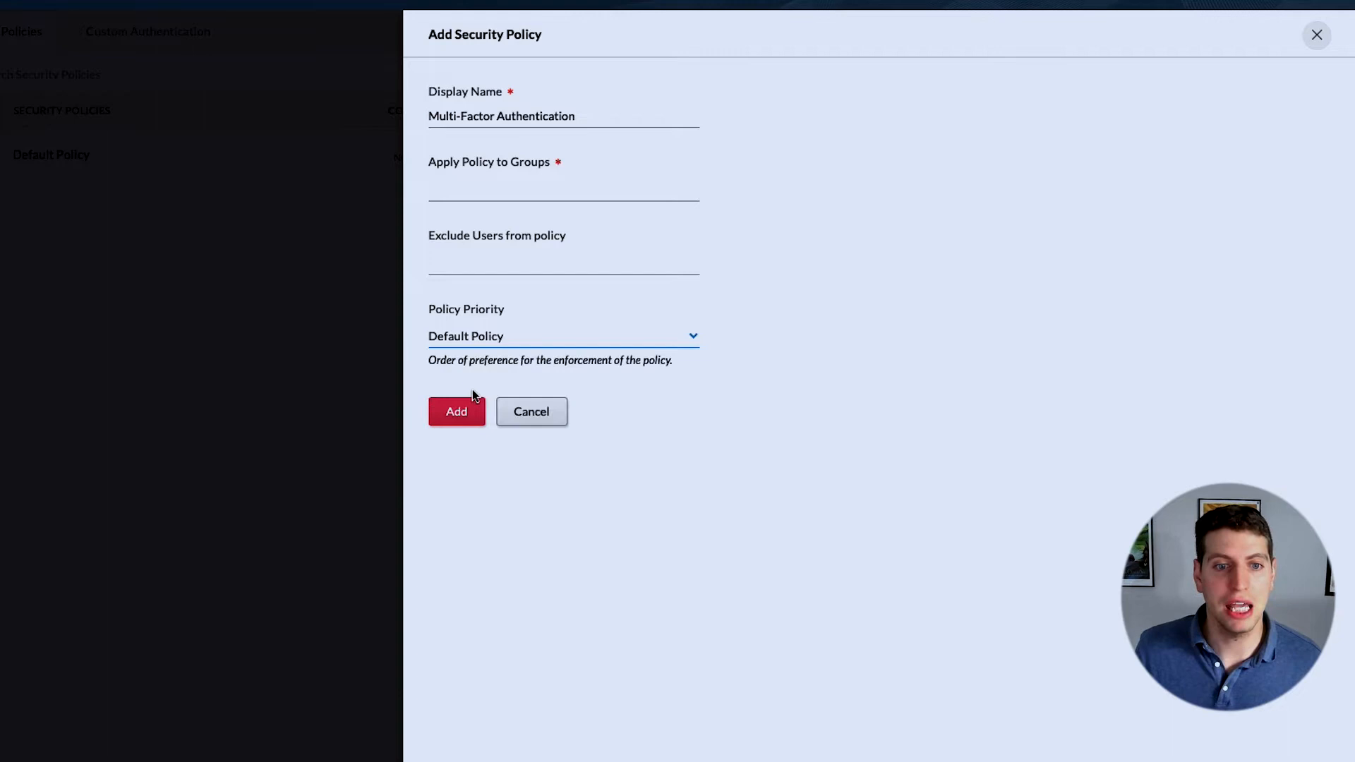
left_click(509, 338)
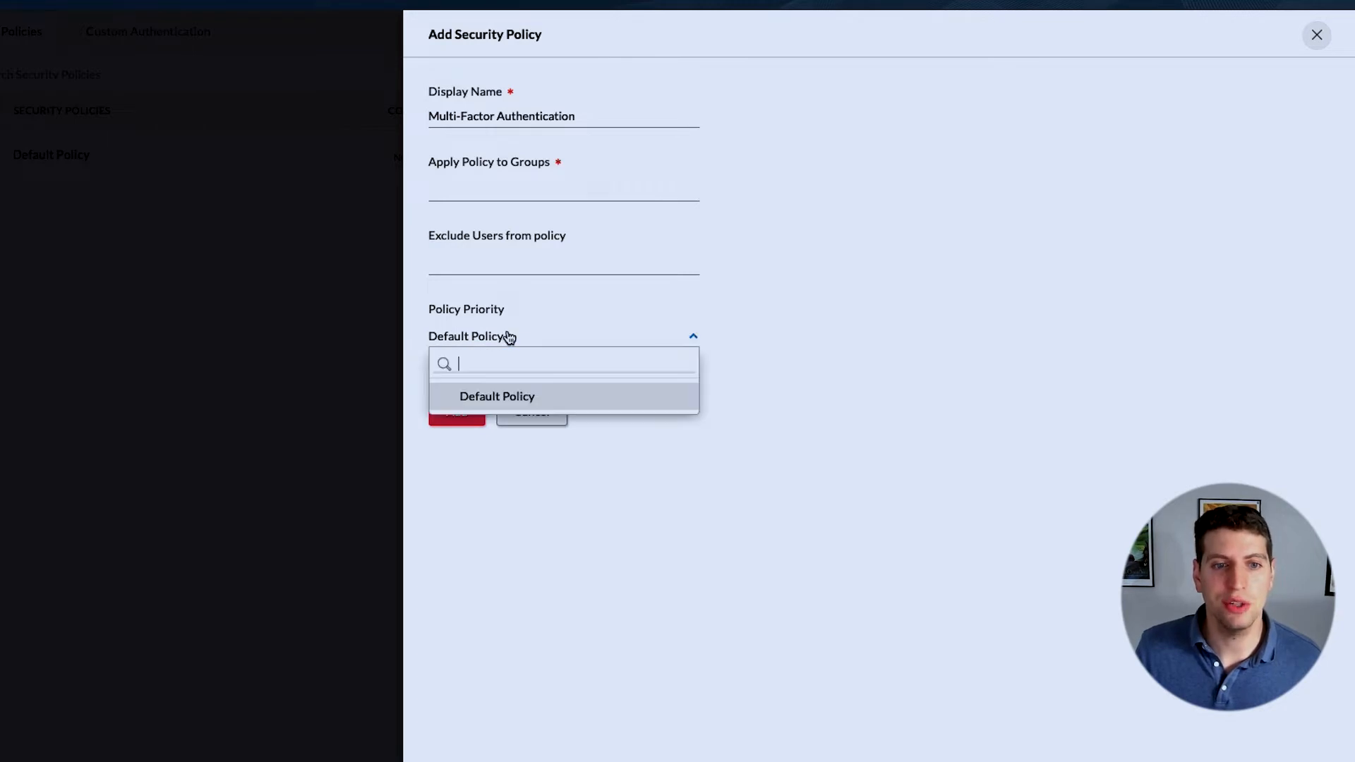
left_click(466, 394)
left_click(446, 417)
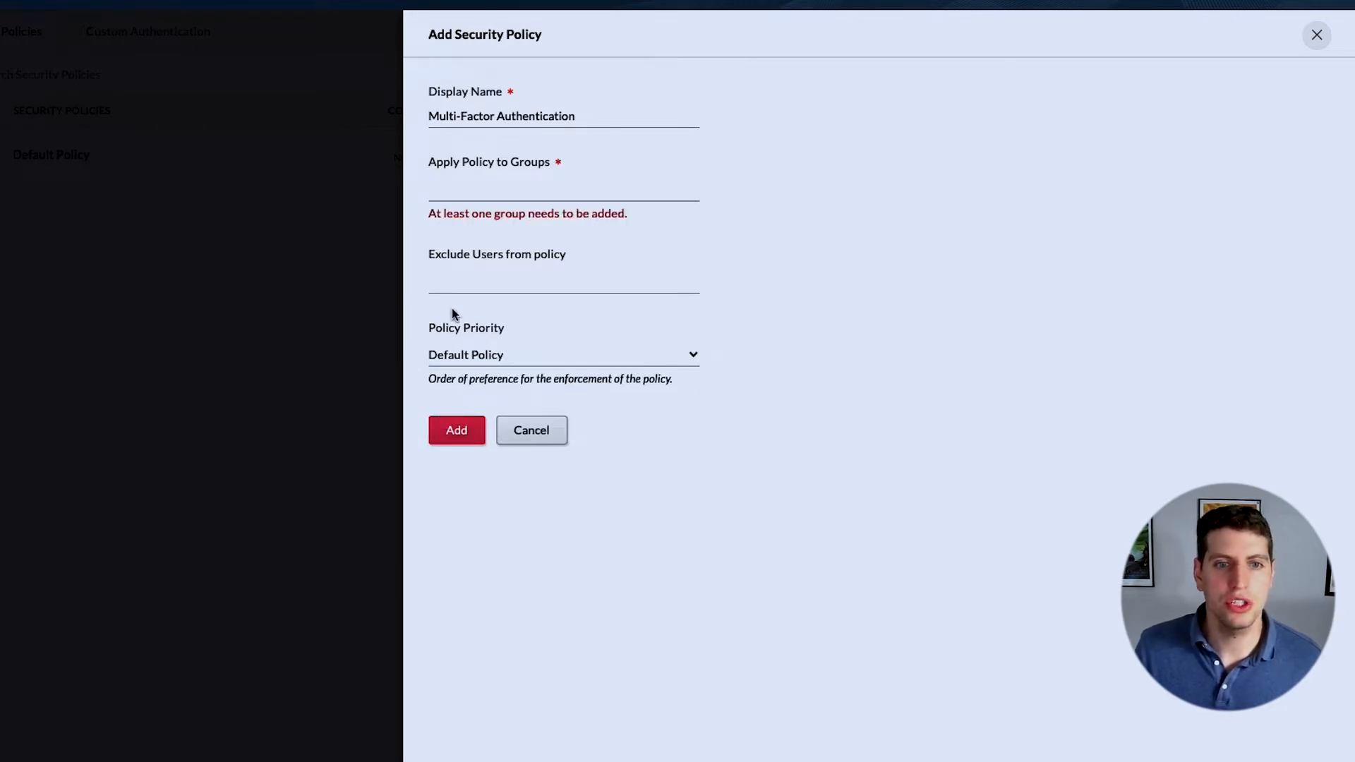
Apply the policy to the Human Resources group and add it
left_click(468, 189)
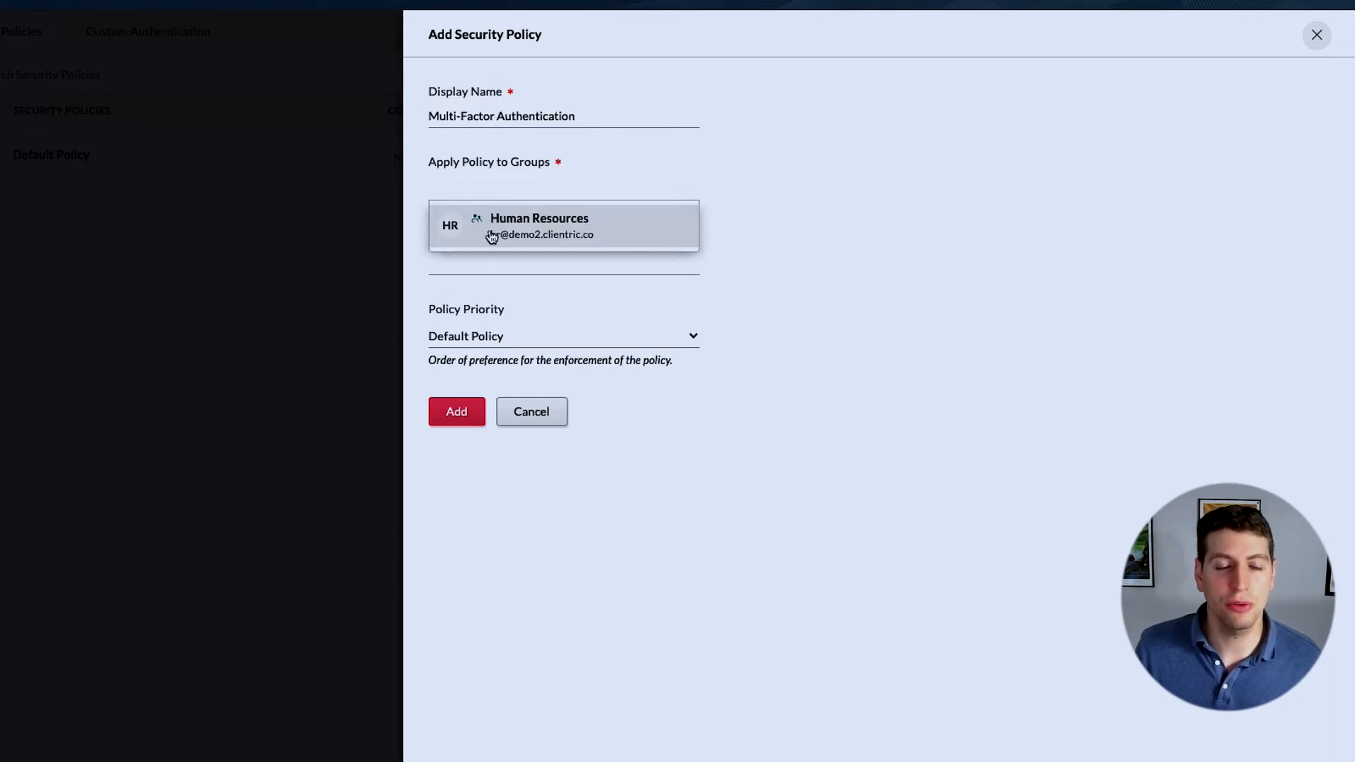
left_click(482, 236)
left_click(457, 430)
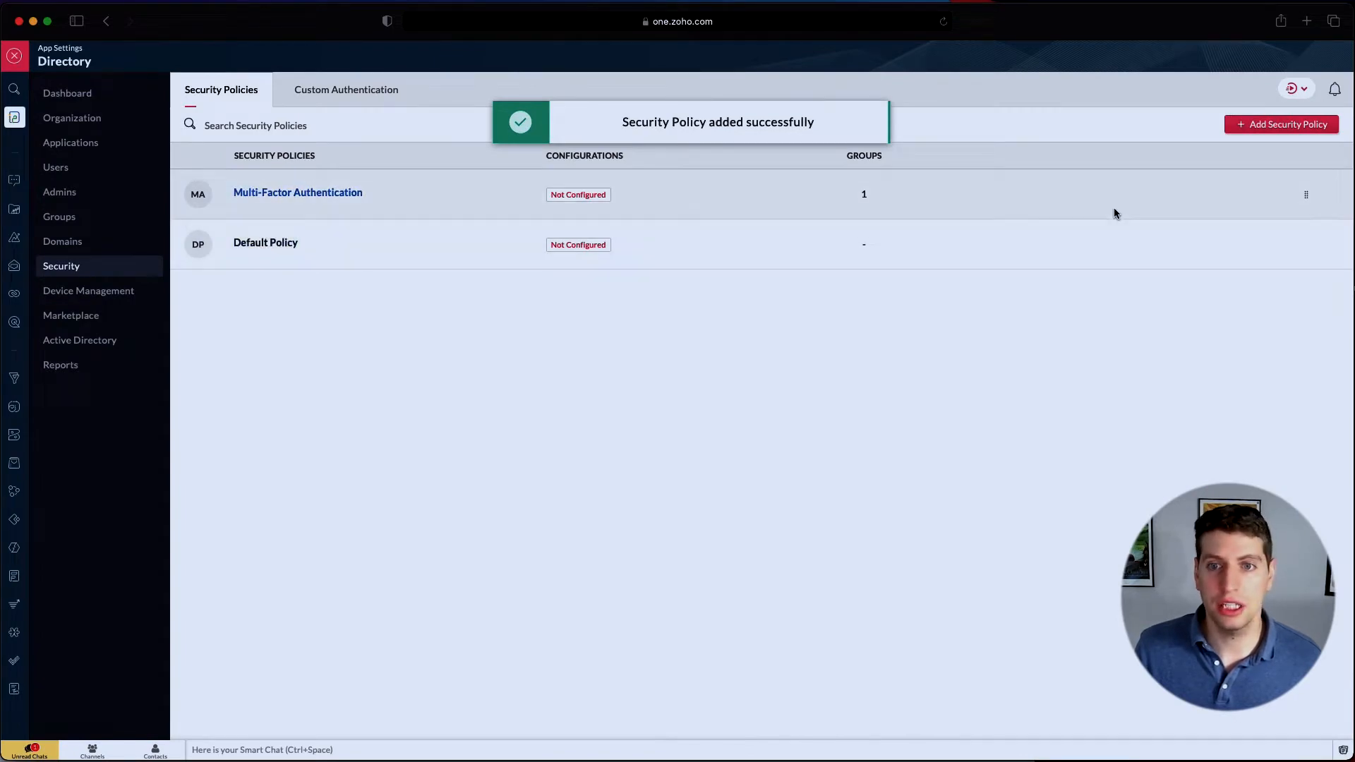
left_click(1097, 195)
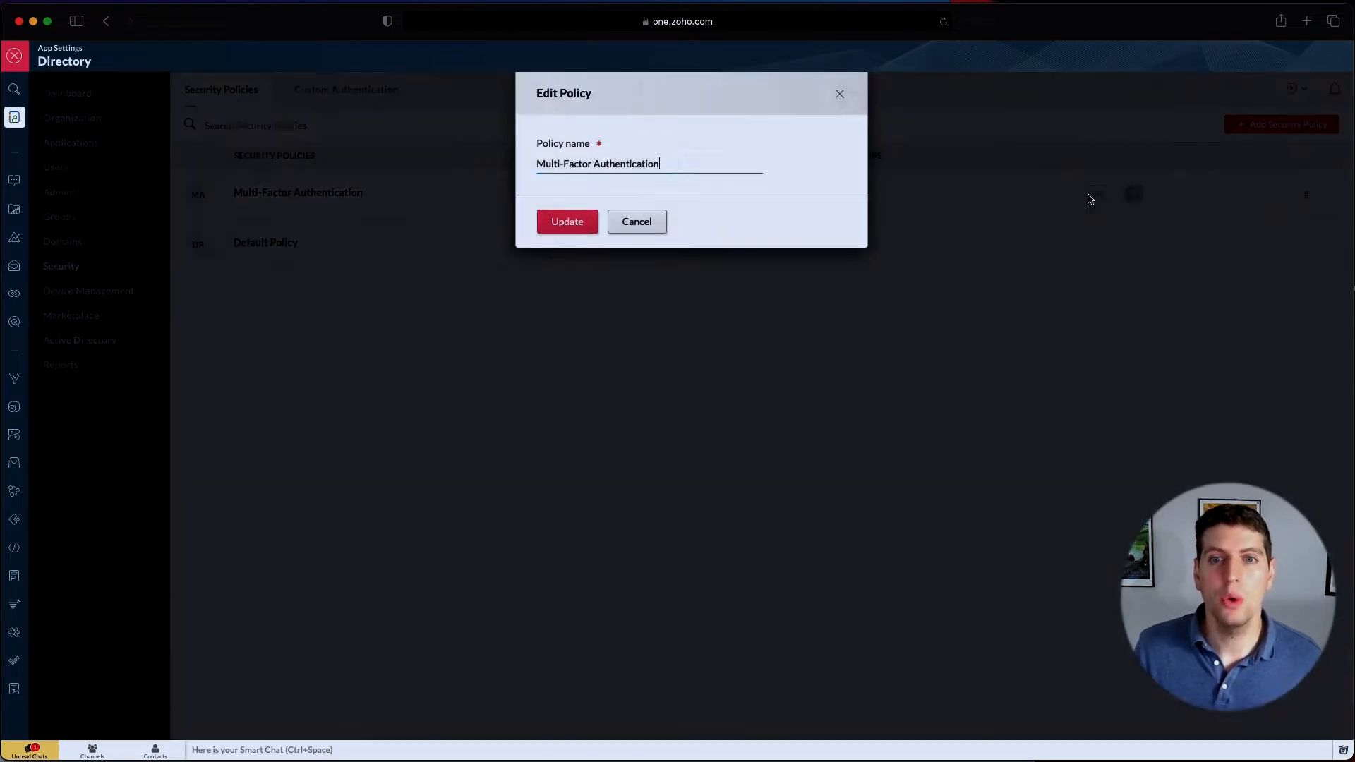
left_click(637, 222)
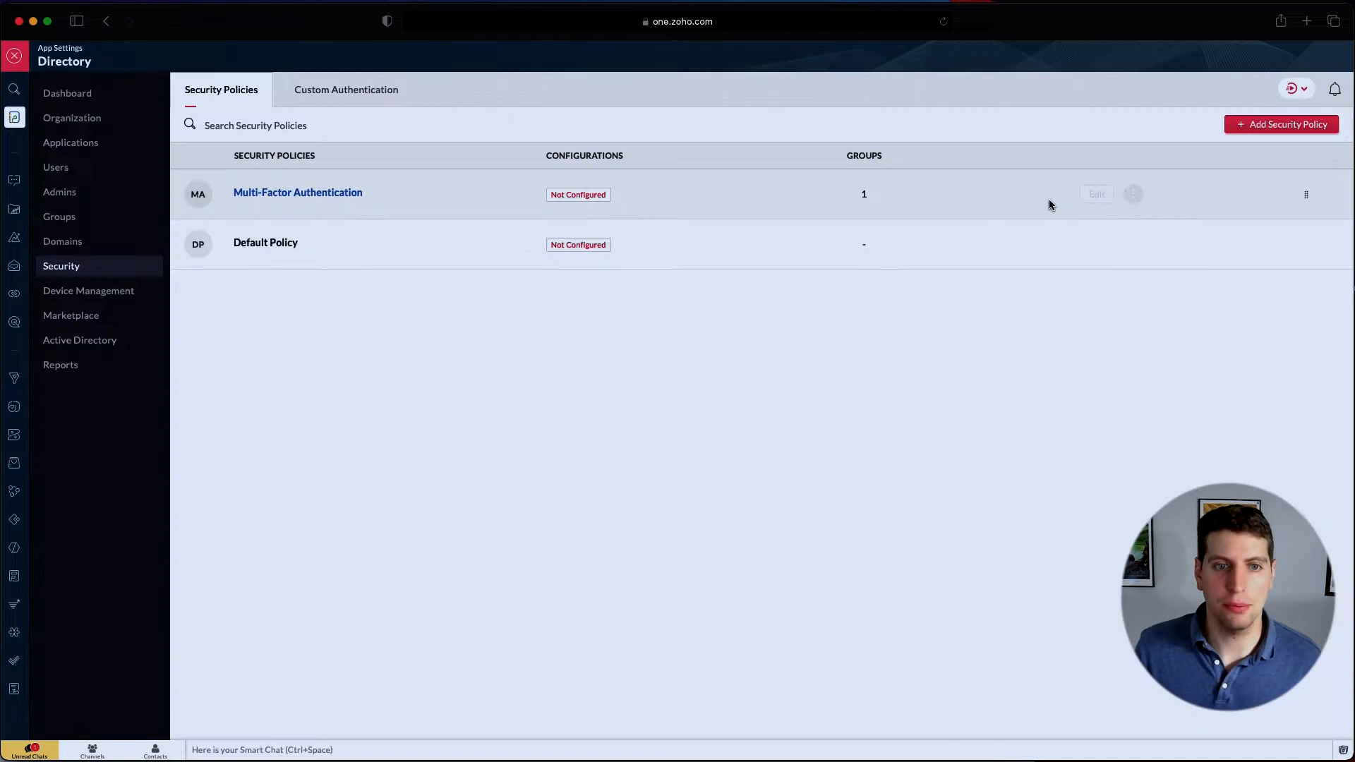
left_click(1133, 193)
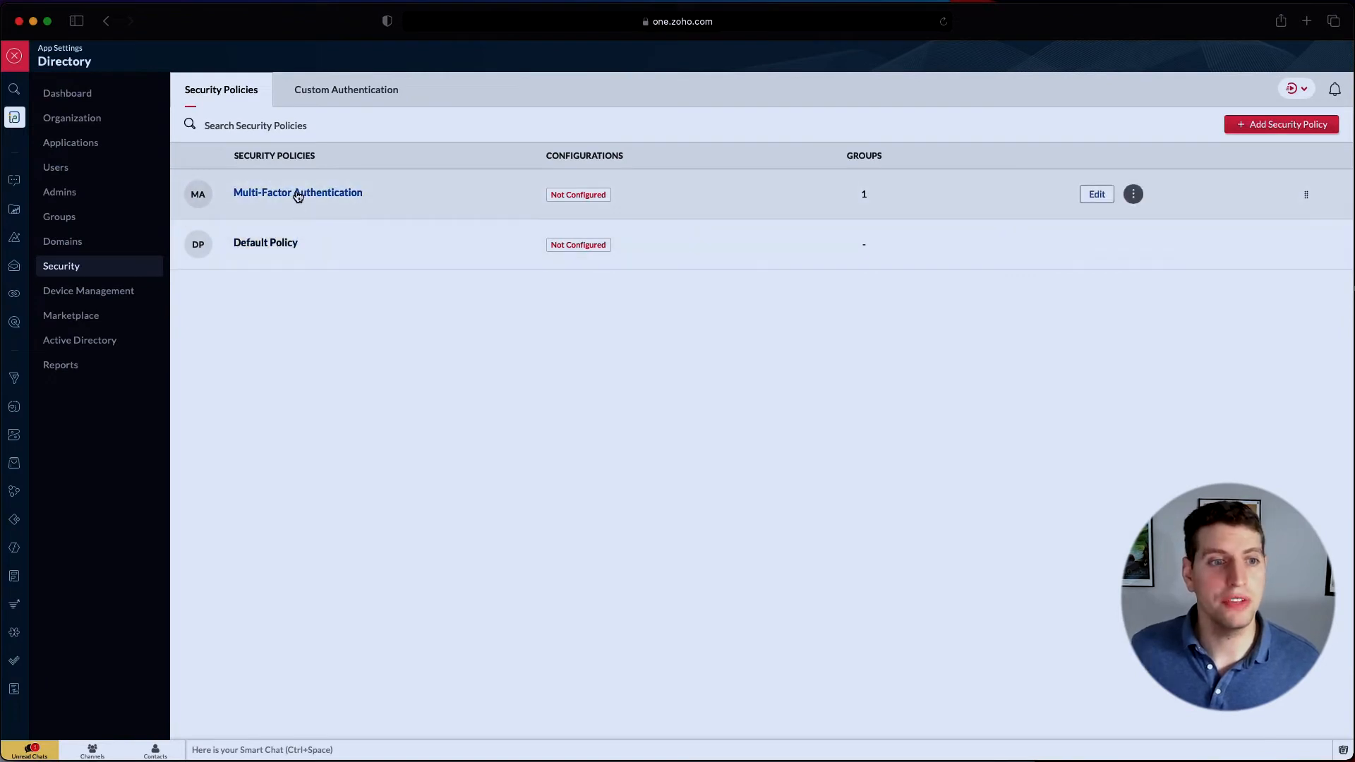
Open the Multi-Factor Authentication policy and examine its password, multi-factor authentication and advanced settings sections
left_click(298, 194)
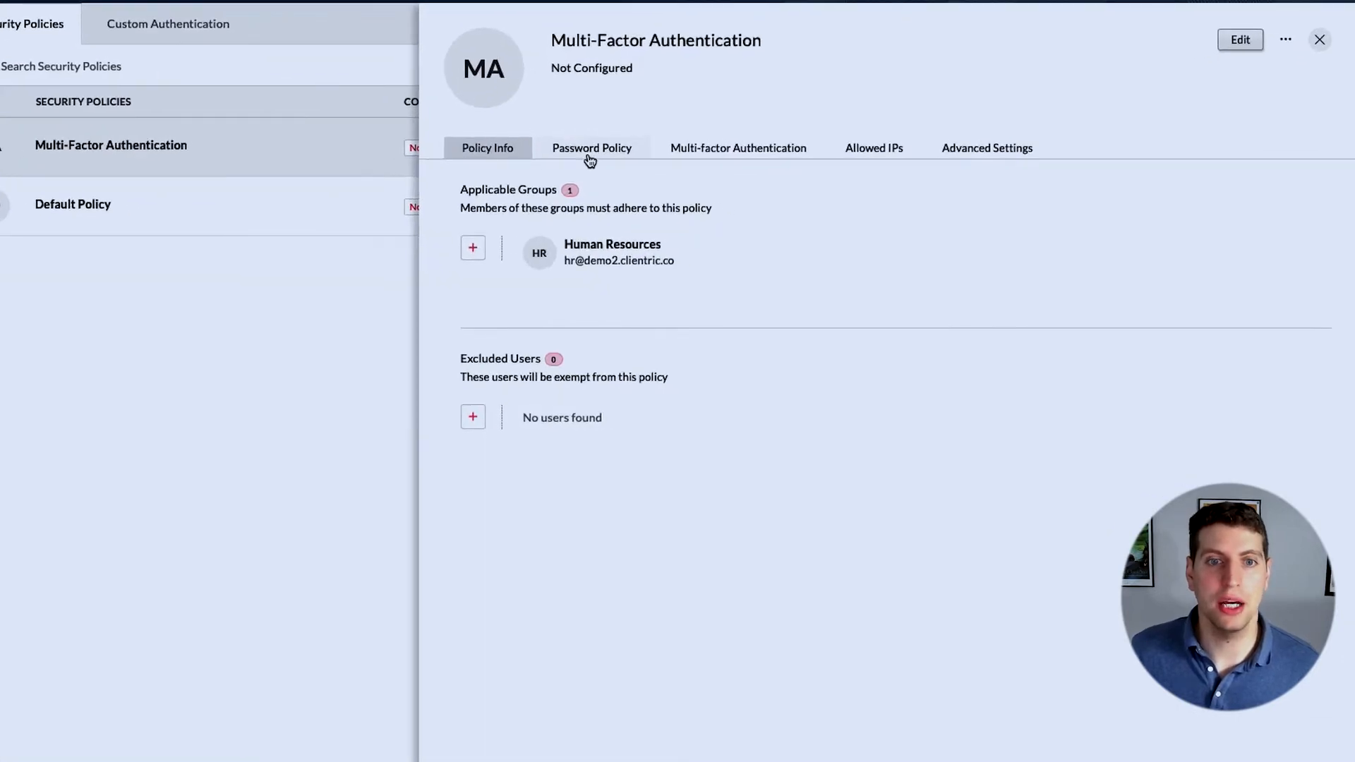
left_click(590, 159)
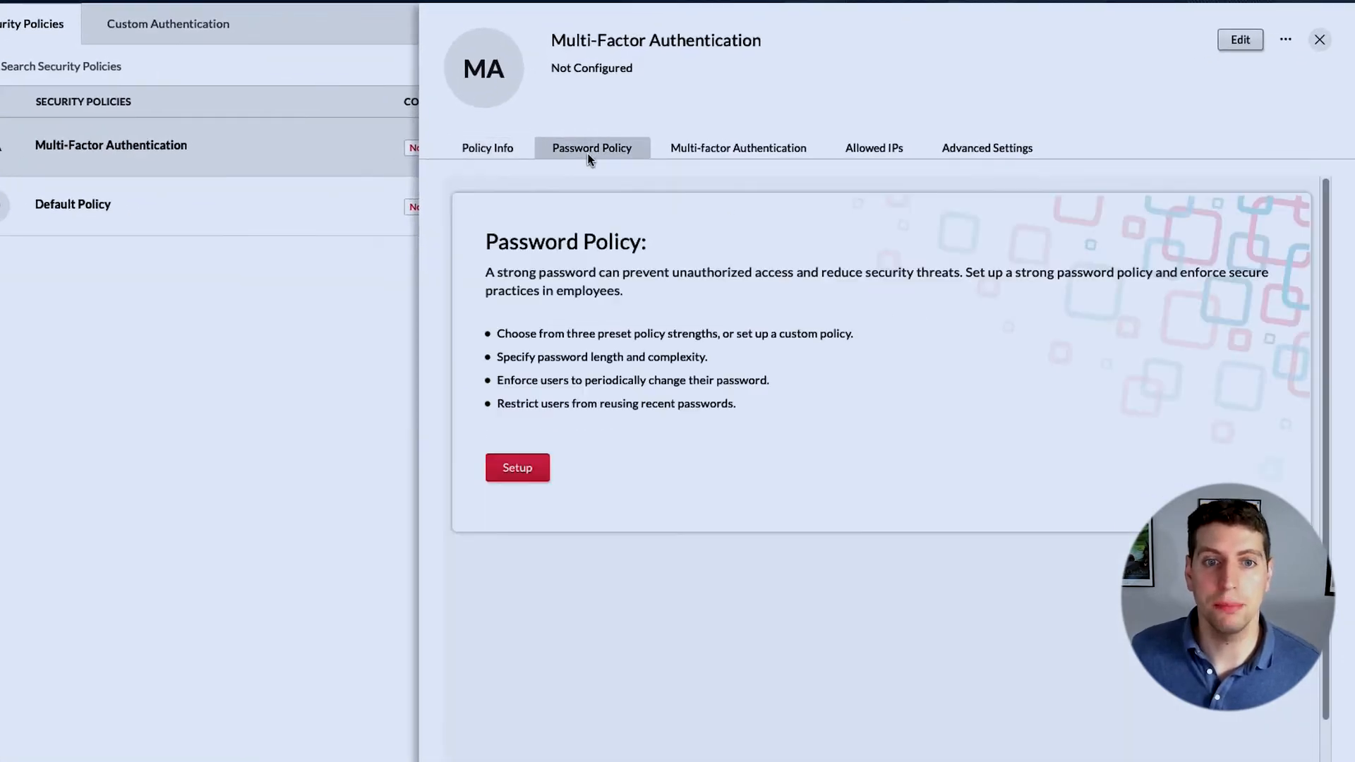
left_click(748, 152)
left_click(891, 152)
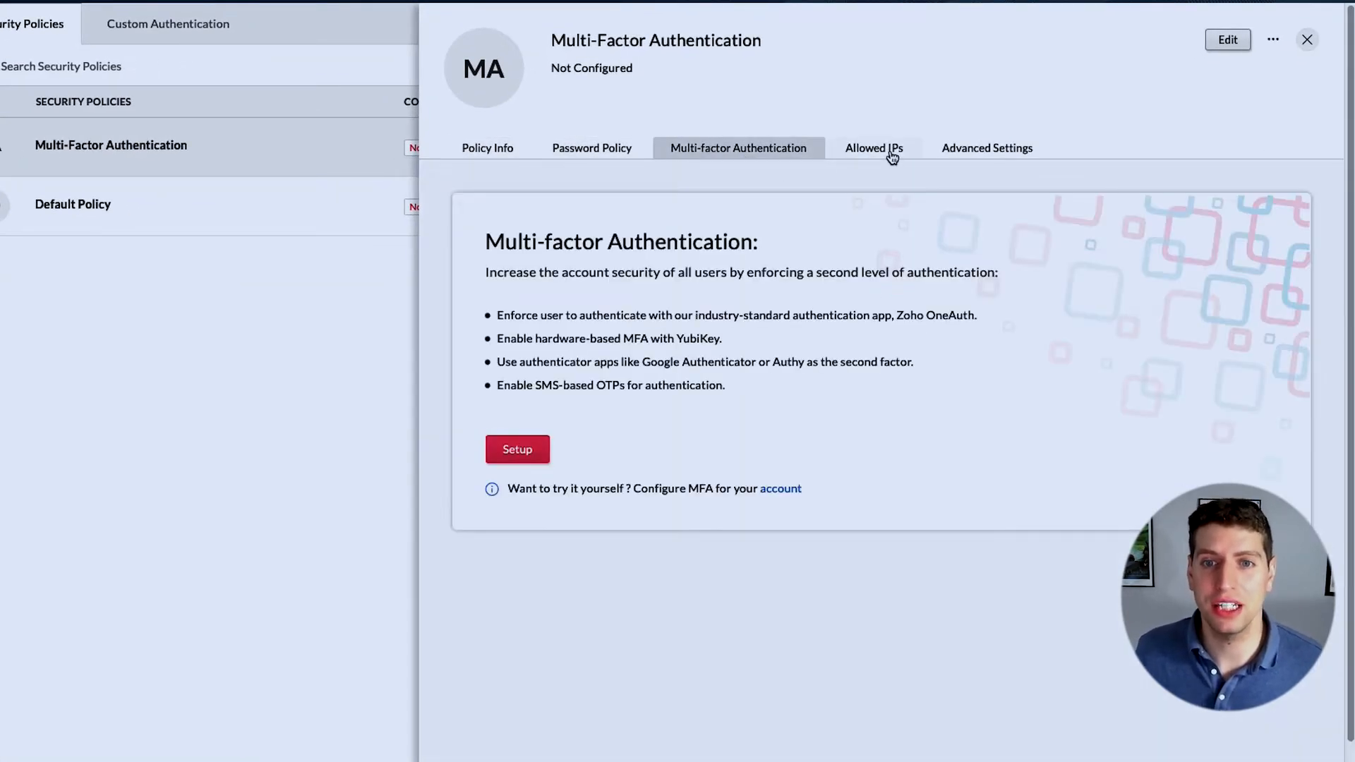
left_click(987, 154)
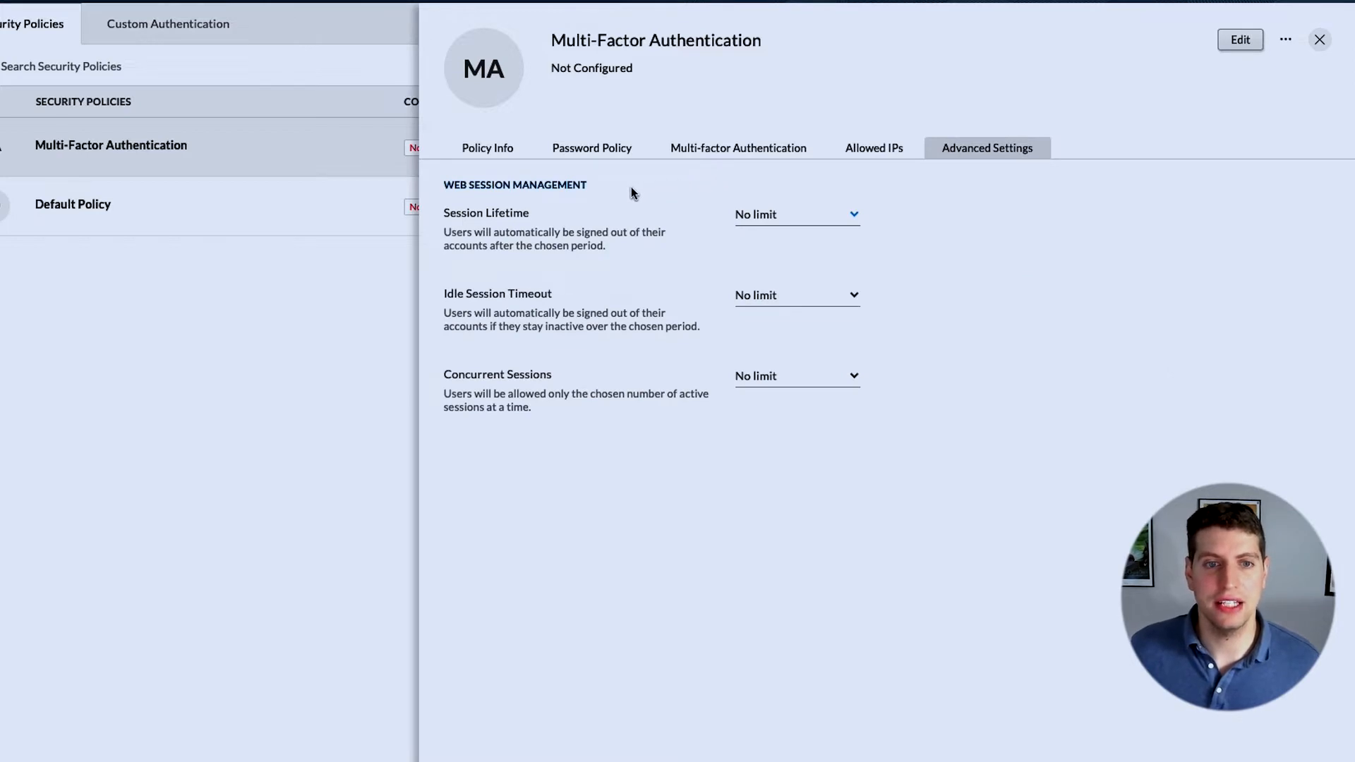
left_click(498, 146)
Start setting up the policy's password rules, compare the strength presets, and select Strong
left_click(597, 156)
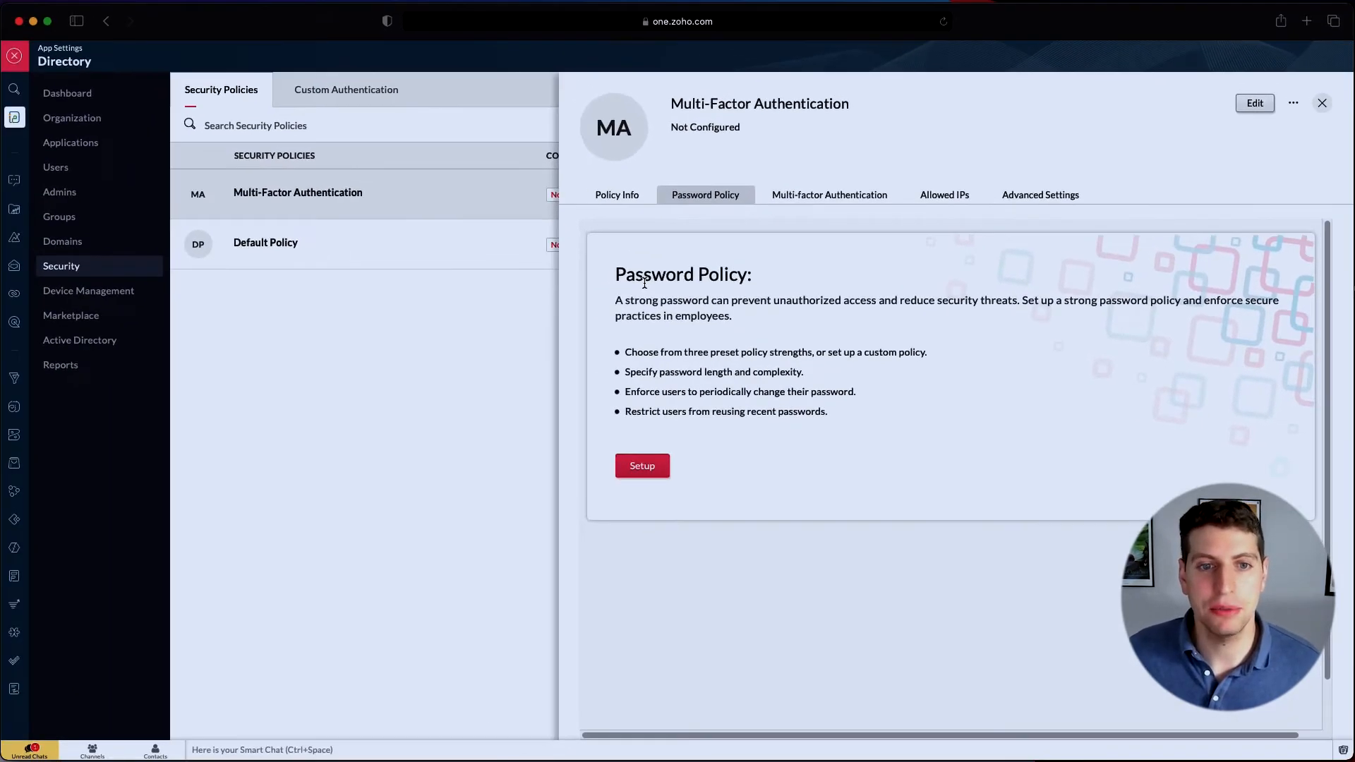
left_click(644, 466)
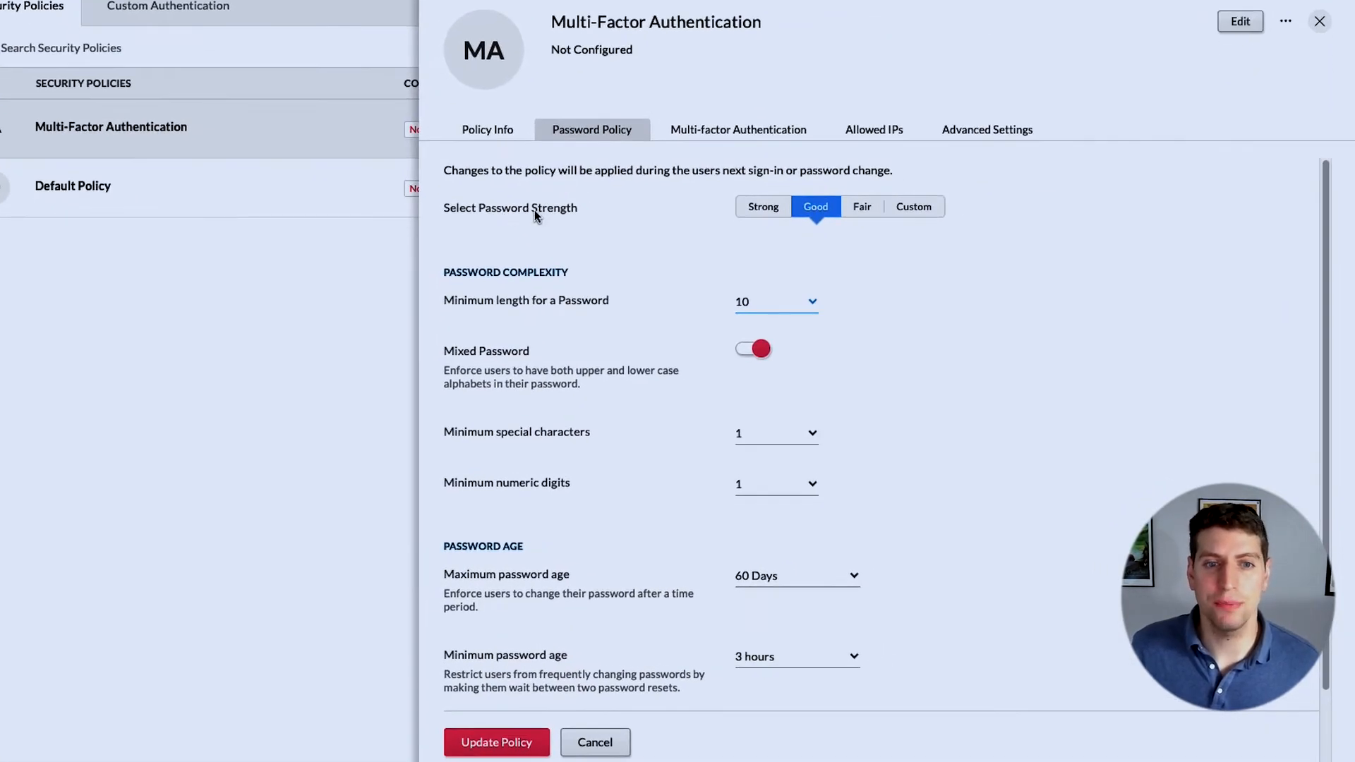
left_click(774, 210)
left_click(804, 215)
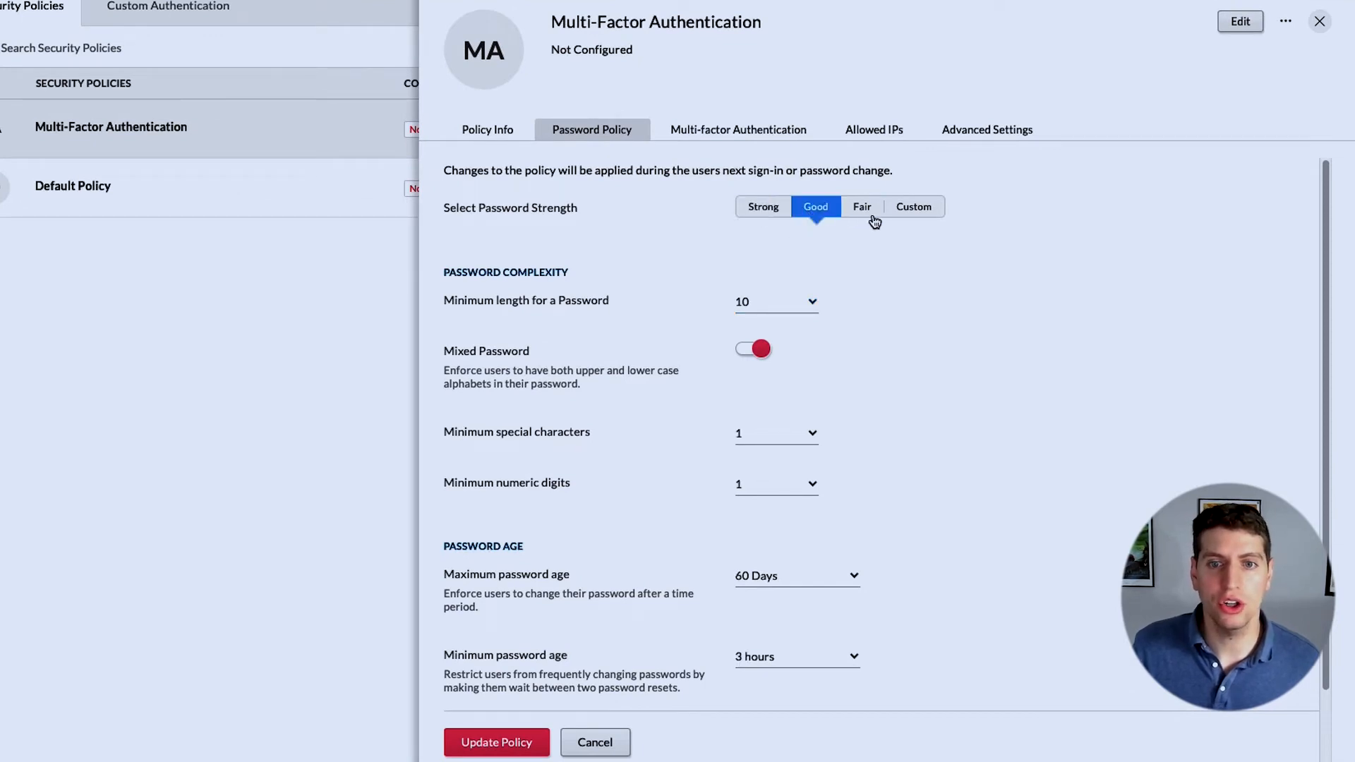
left_click(863, 212)
left_click(912, 215)
left_click(810, 213)
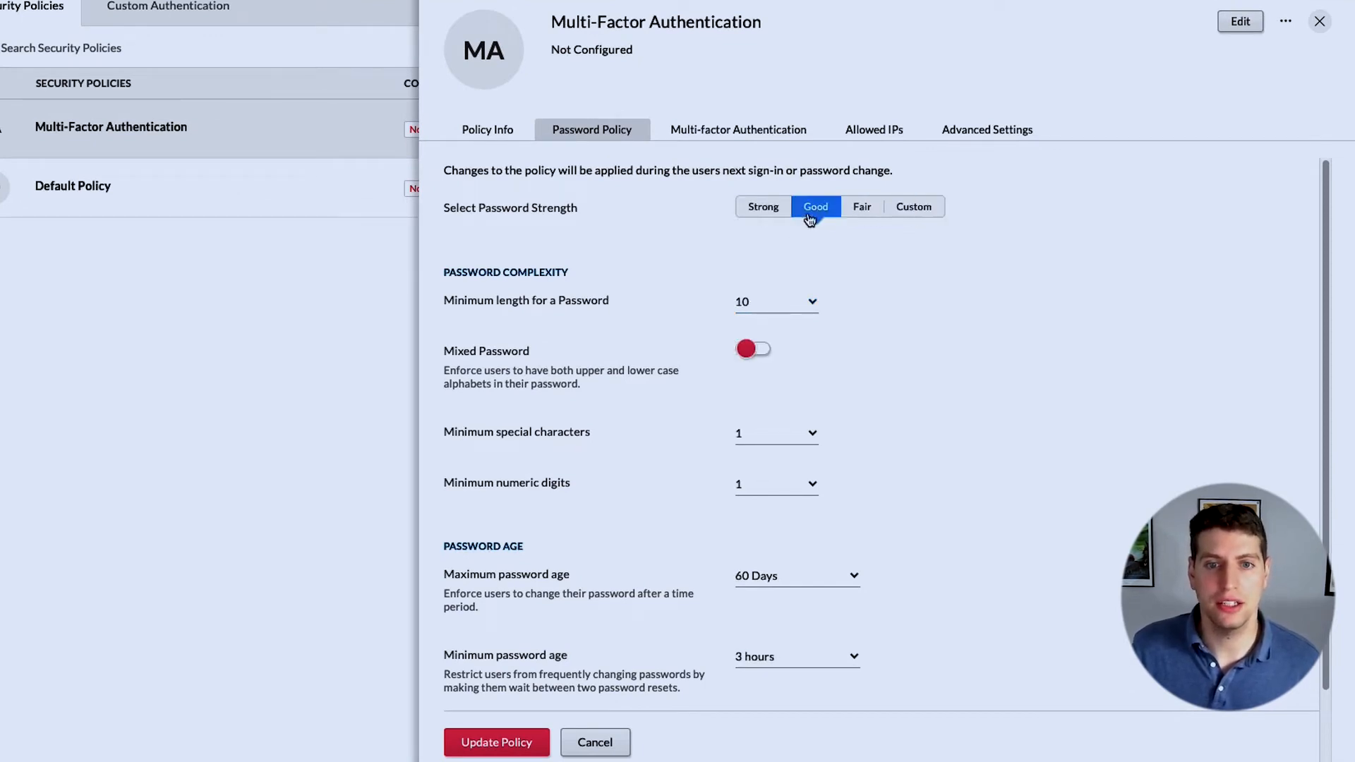
left_click(769, 213)
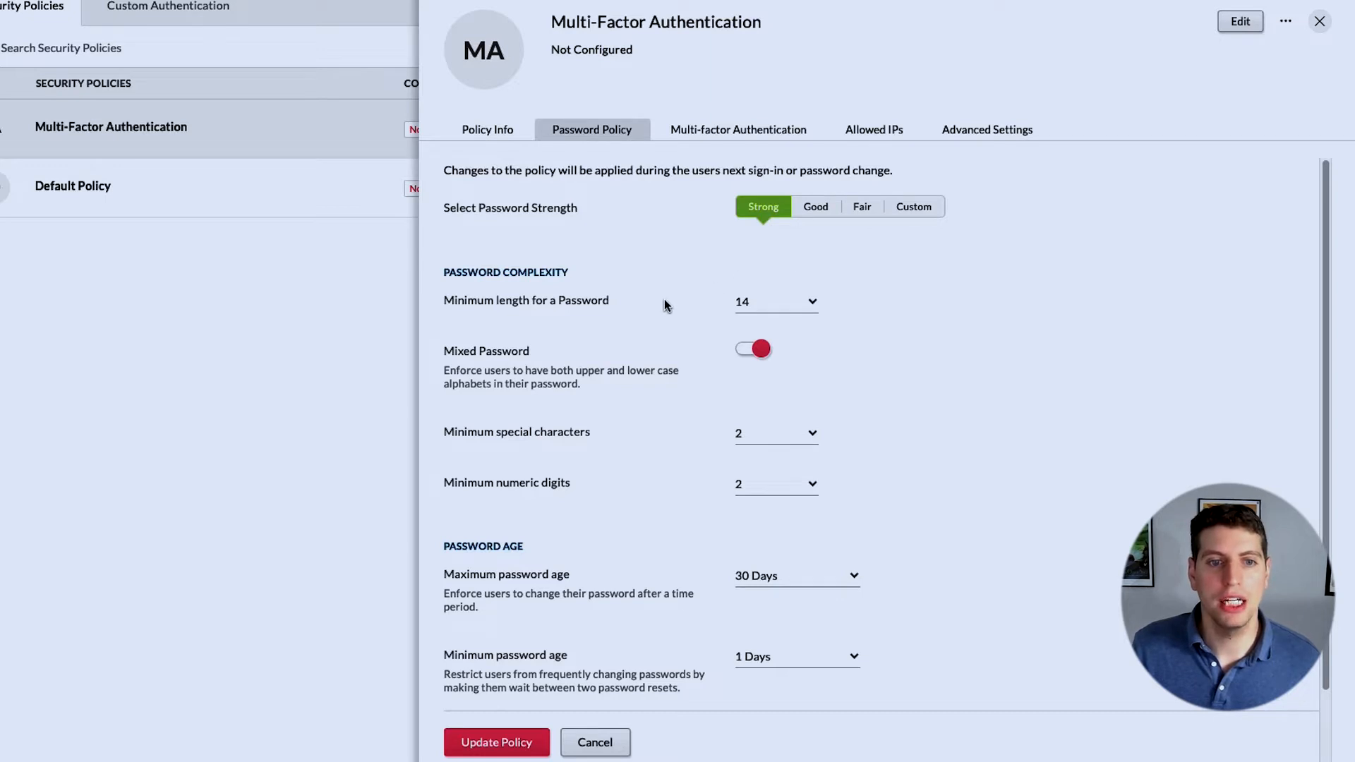
Look through the available minimum password lengths without choosing a different one
left_click(780, 304)
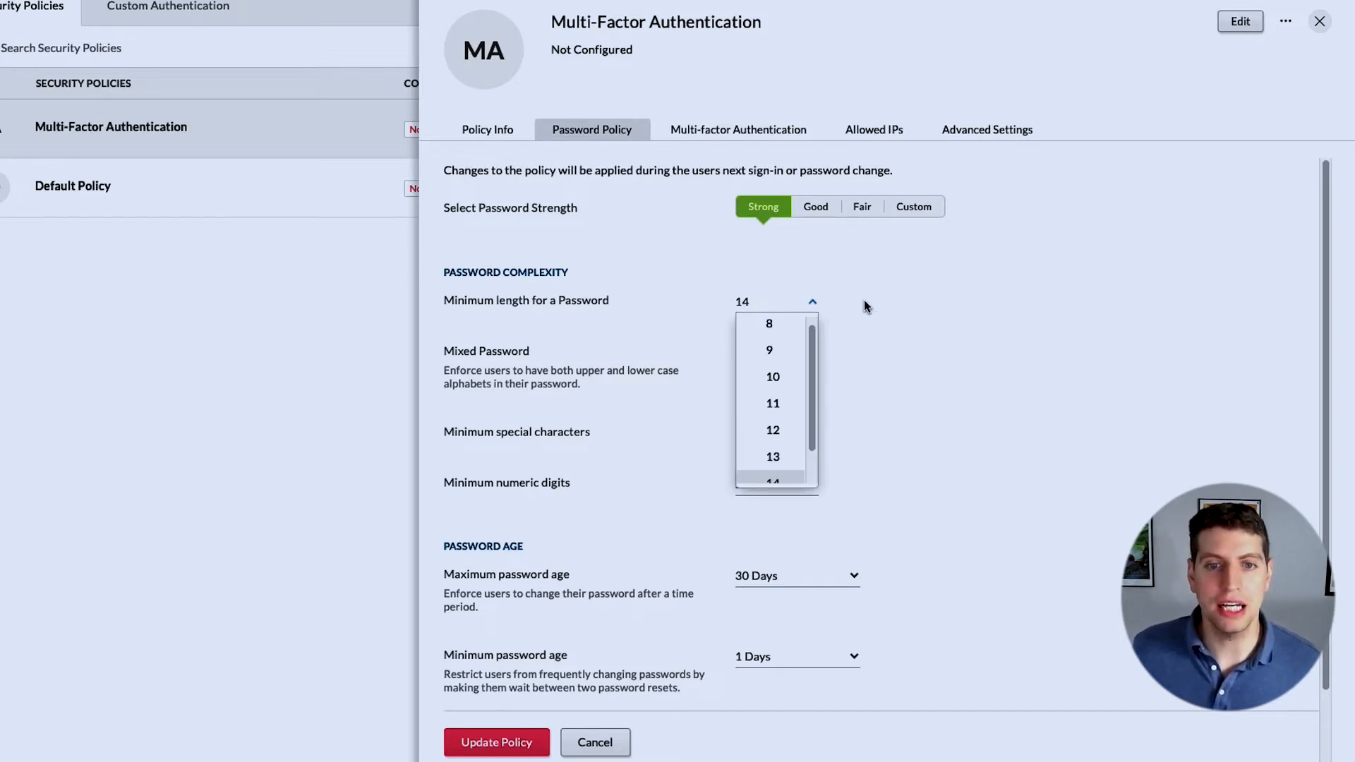
left_click(864, 307)
left_click(806, 308)
scroll(799, 374, "down", 1)
scroll(795, 392, "up", 1)
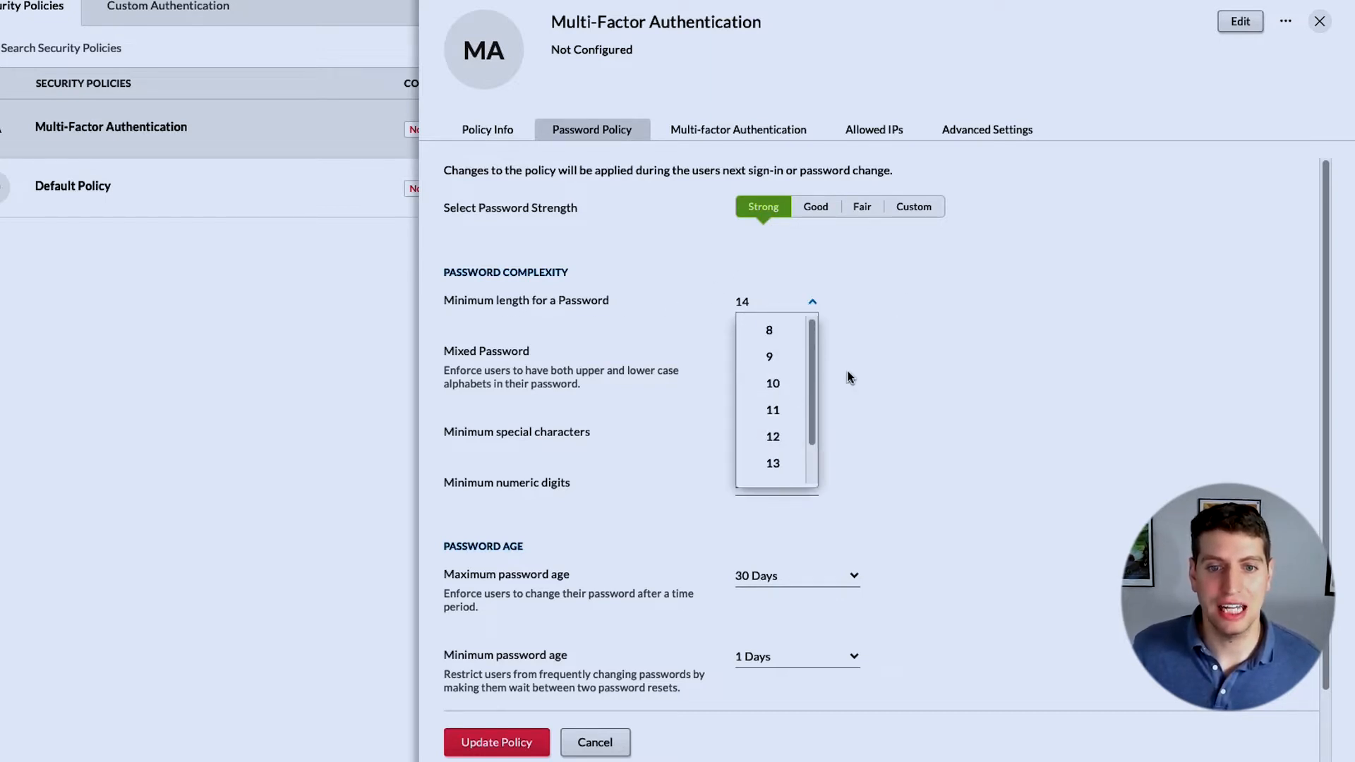
left_click(953, 355)
Switch the mixed upper and lower case password requirement off and on again
left_click(761, 355)
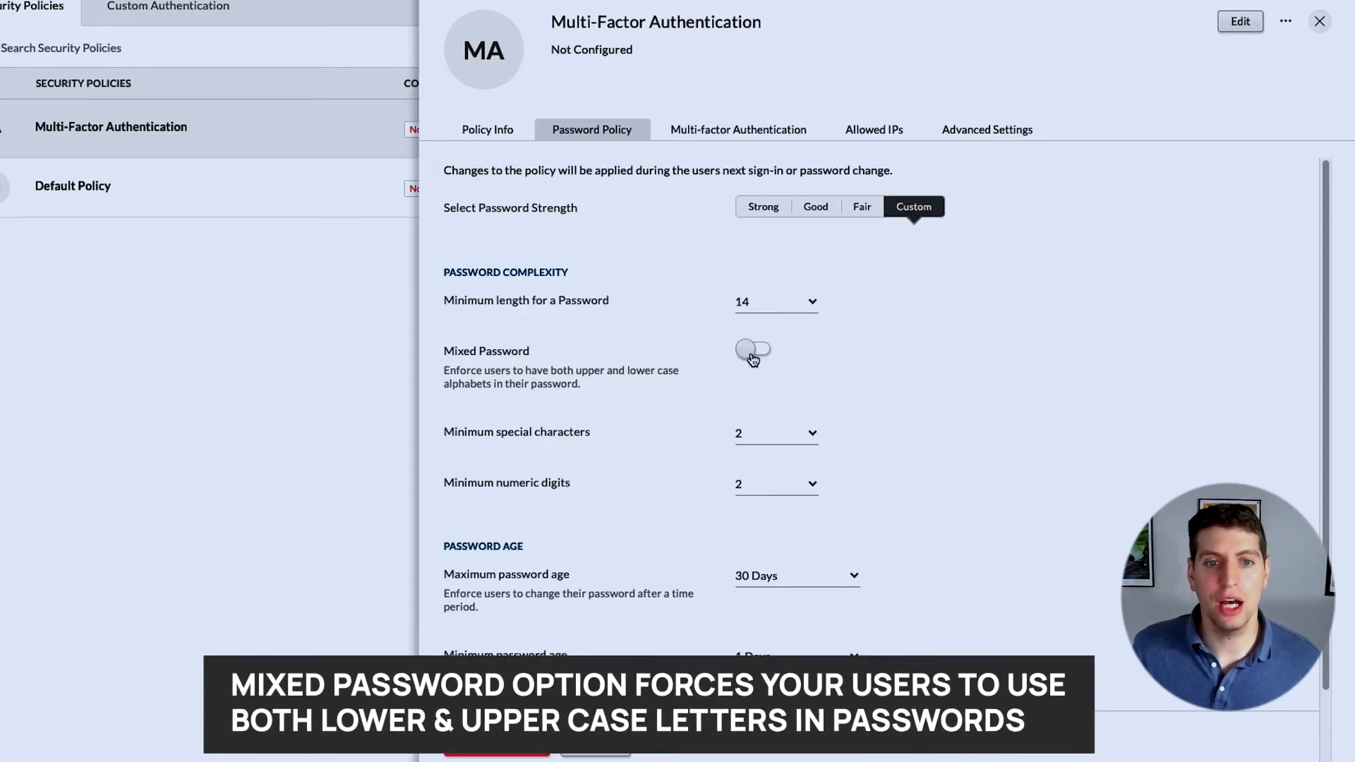
left_click(748, 360)
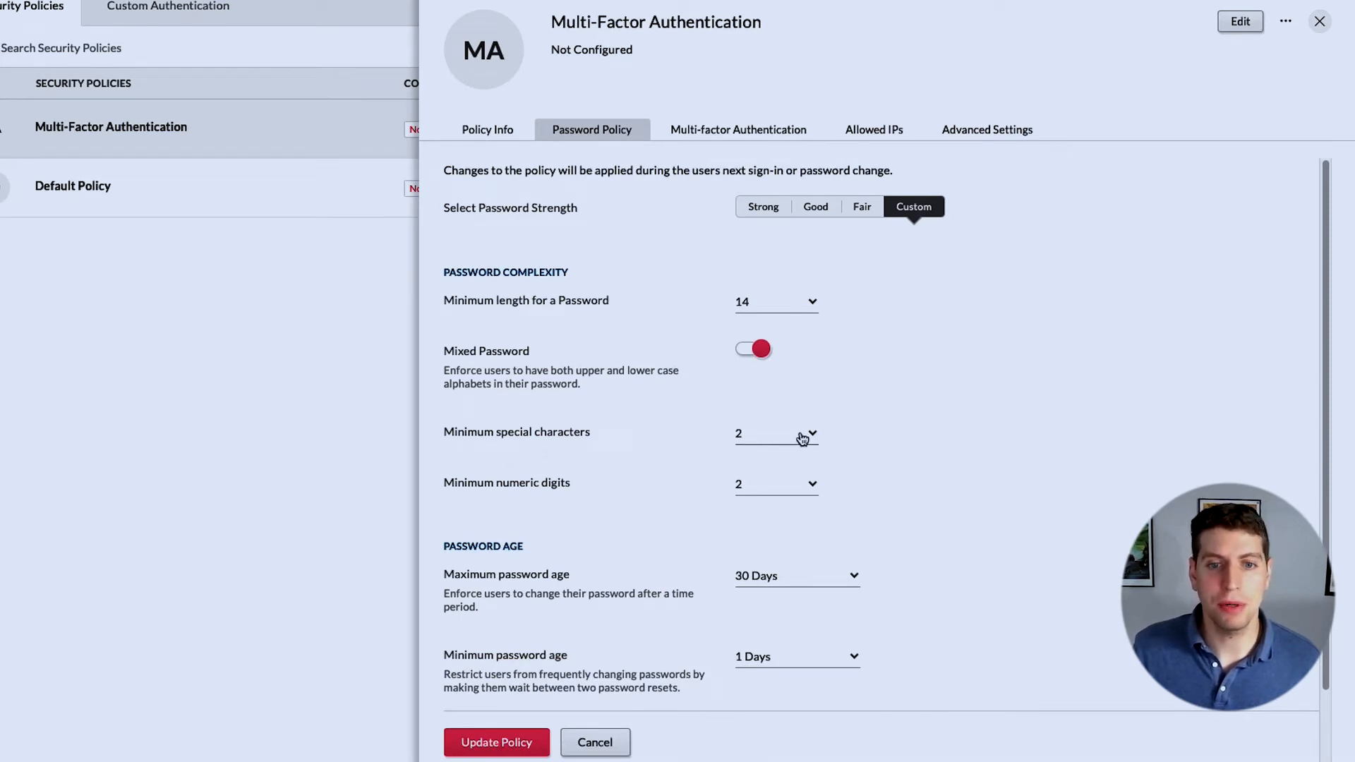
View the maximum password age options and close the list without choosing a different period
scroll(802, 439, "down", 2)
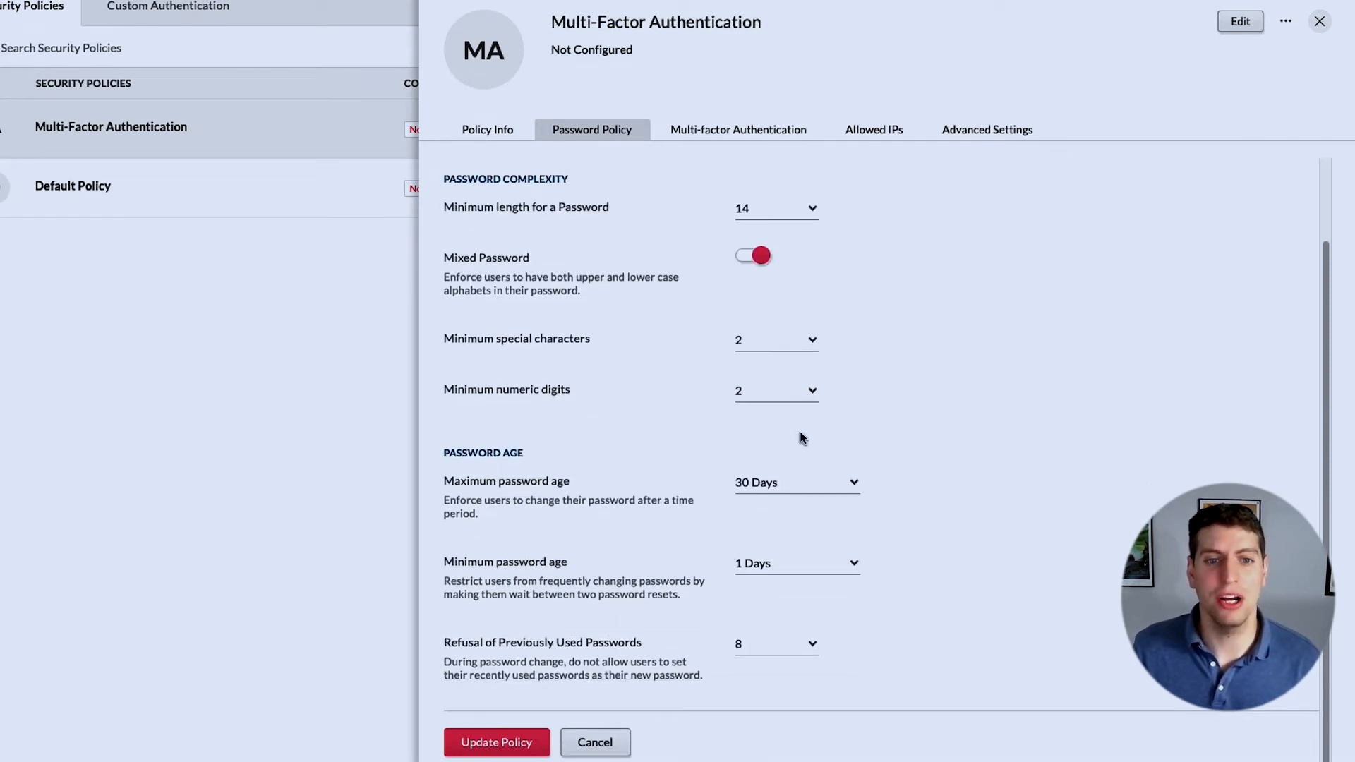
left_click(806, 484)
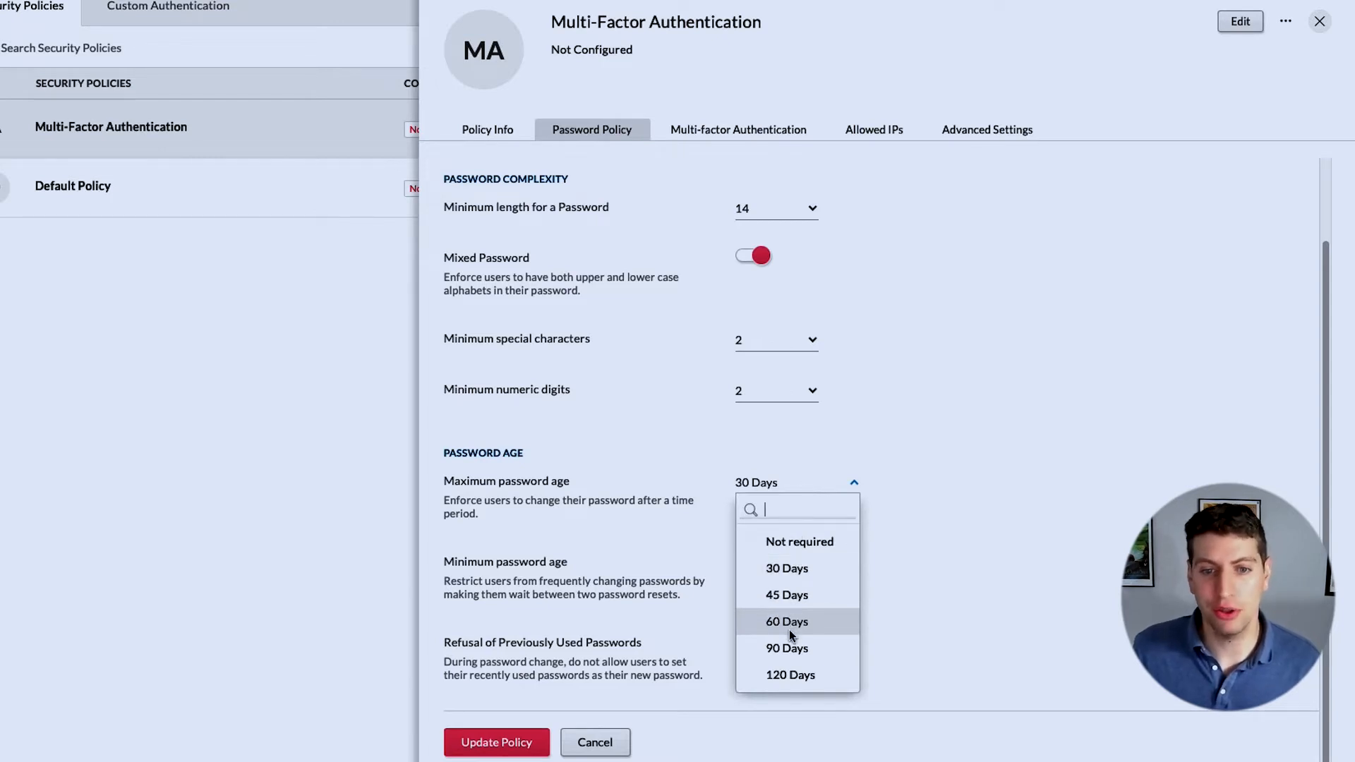
left_click(966, 524)
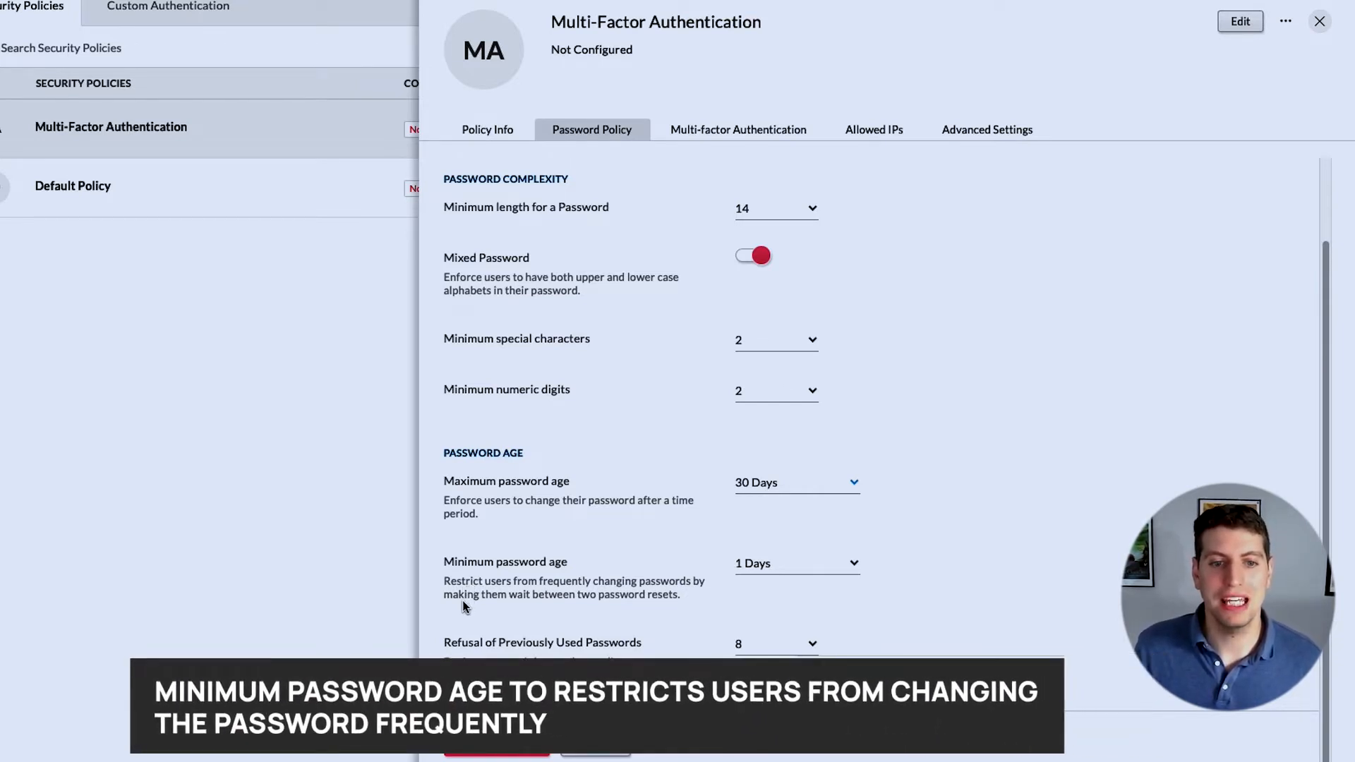
Check the minimum password age options without choosing one, and select 8 for the refusal of previously used passwords
left_click(798, 568)
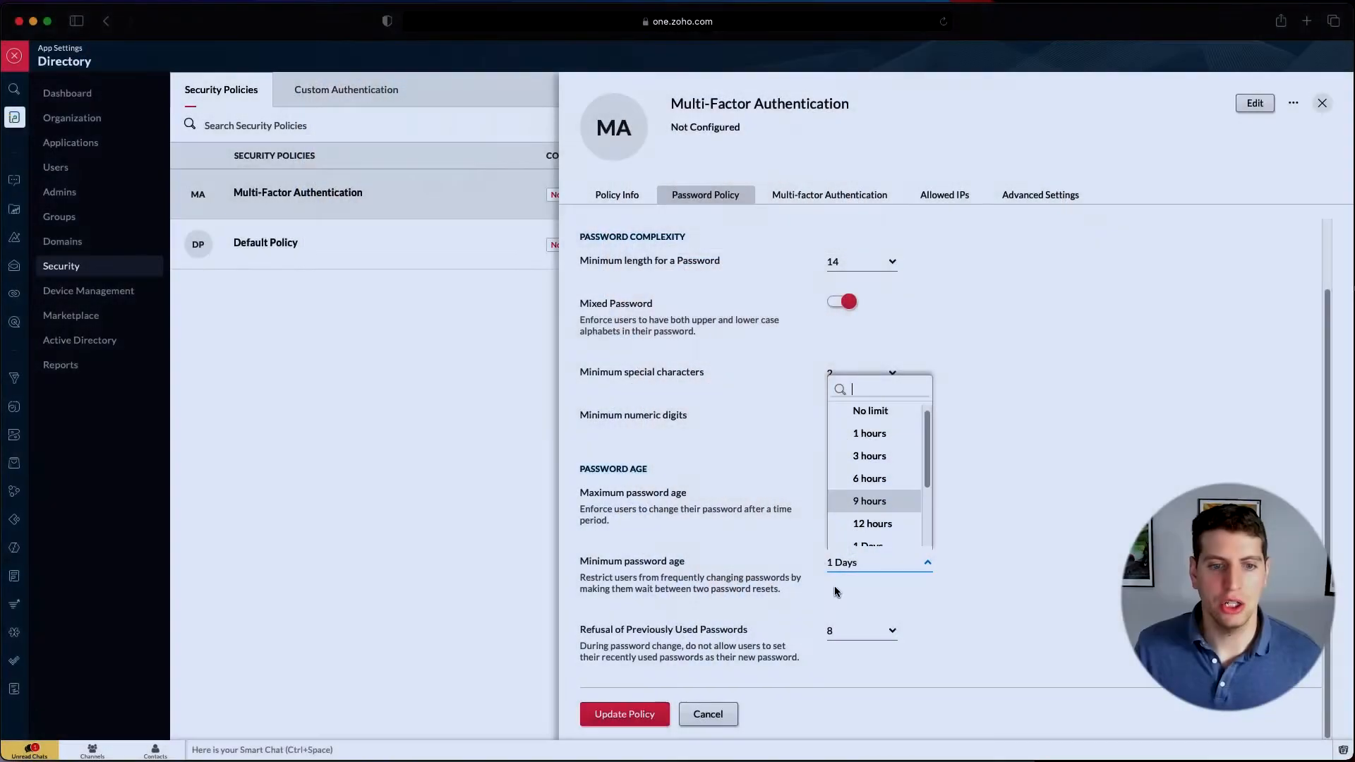
left_click(1036, 616)
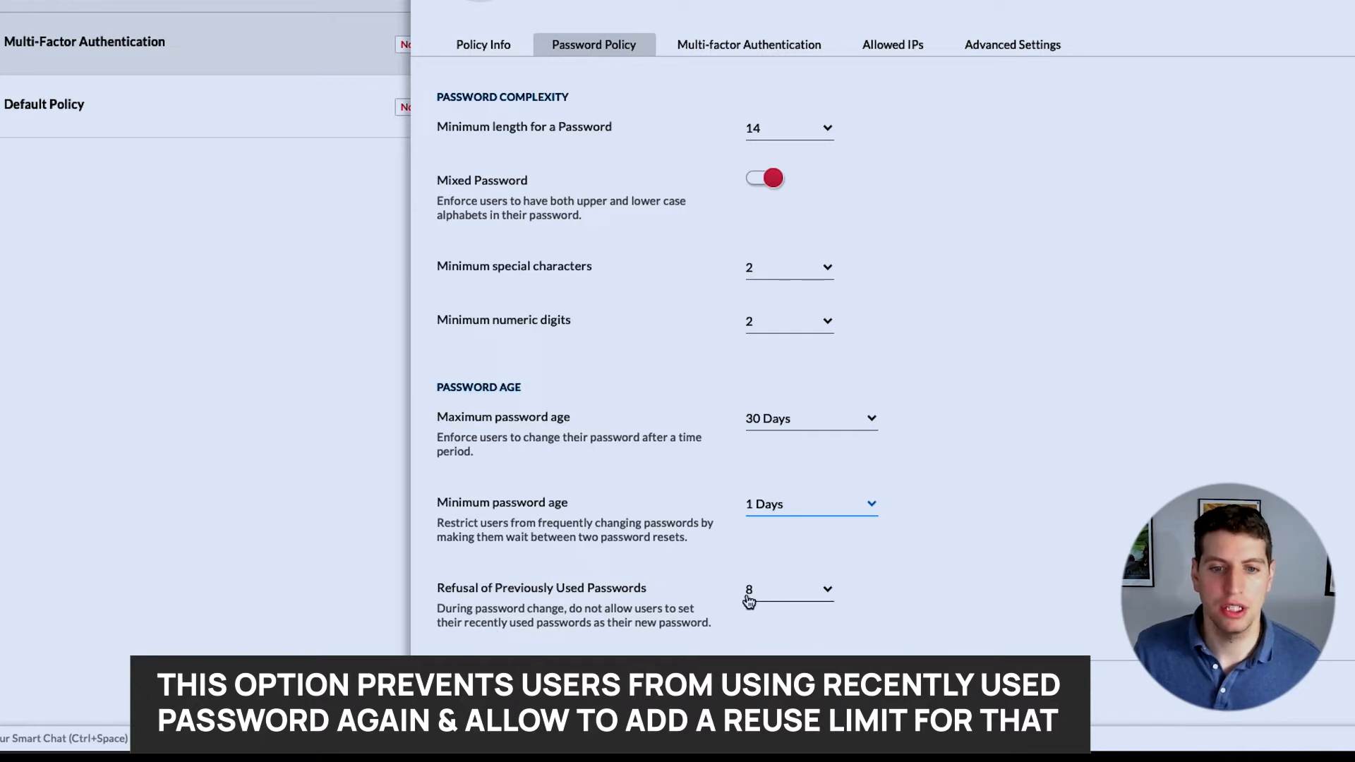
left_click(785, 594)
scroll(803, 547, "up", 1)
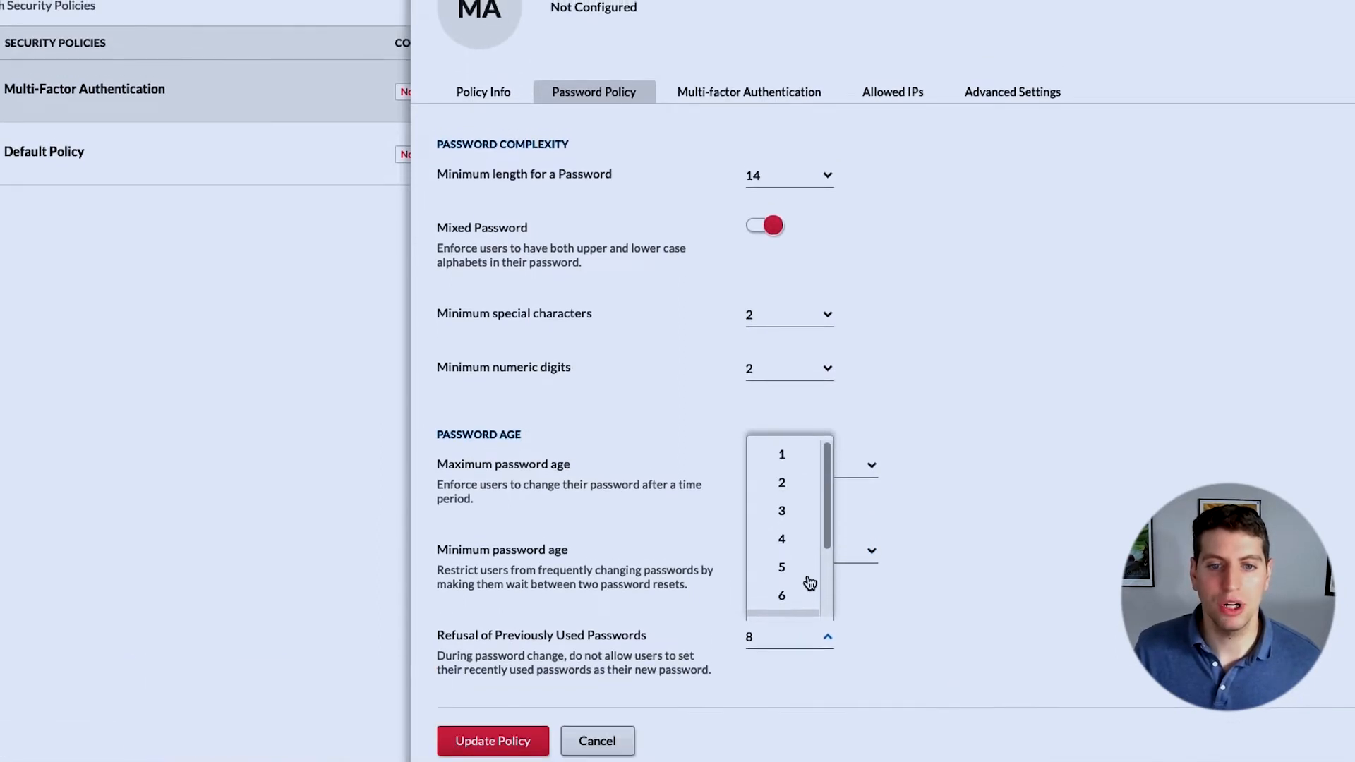
scroll(802, 428, "down", 3)
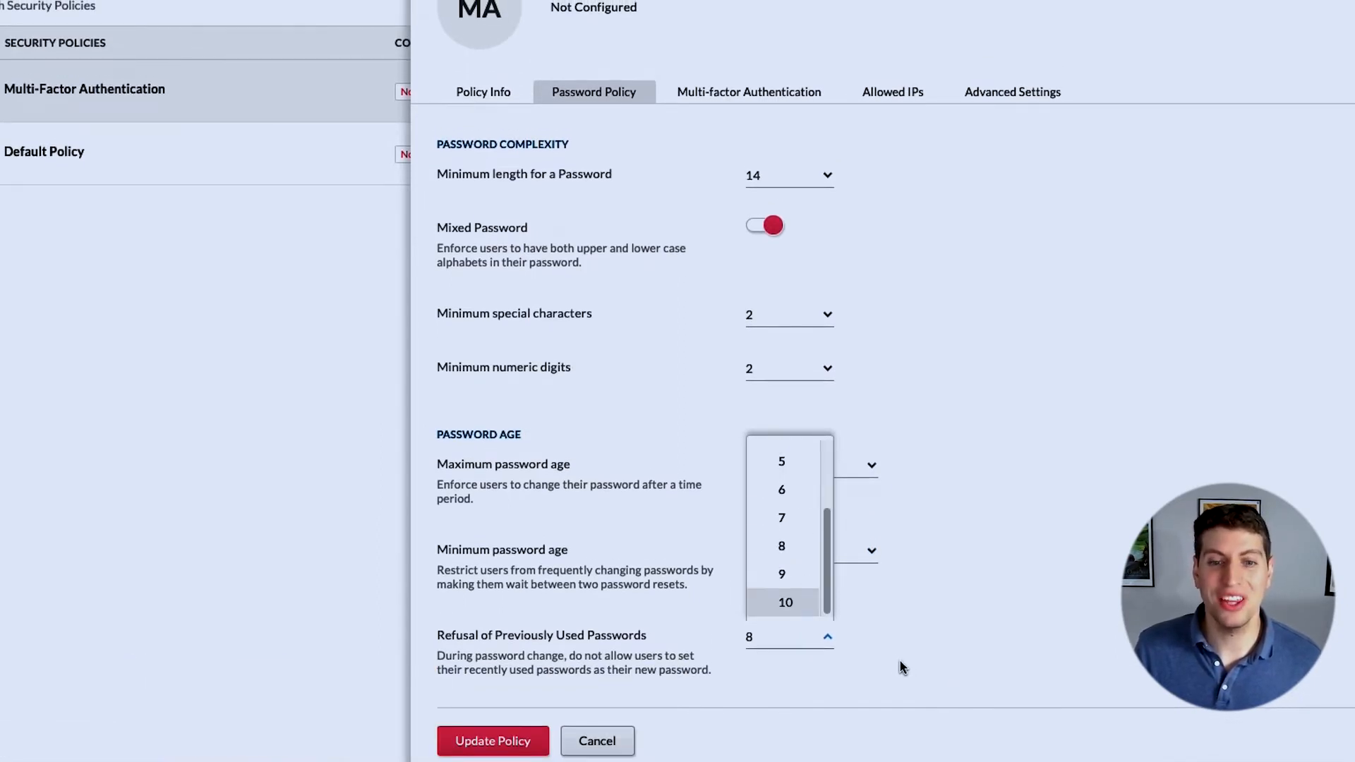
left_click(782, 547)
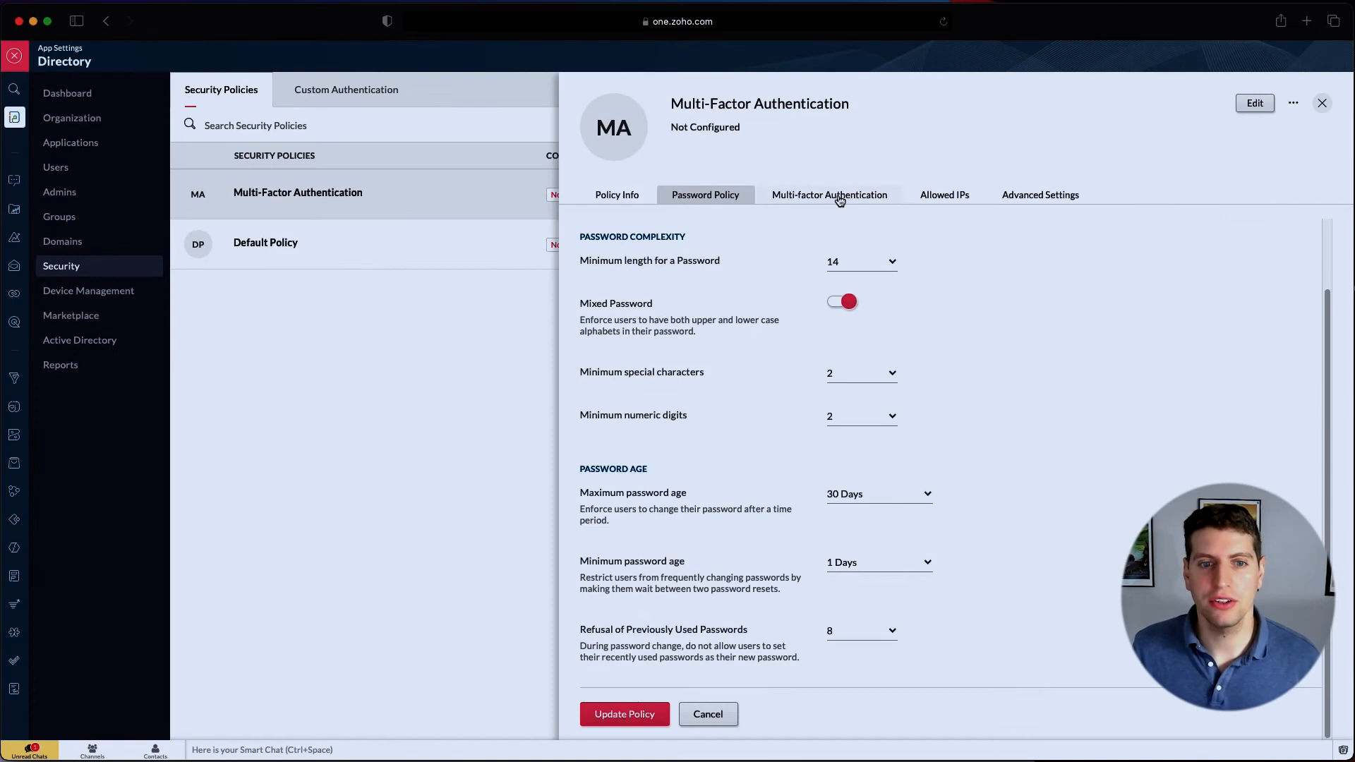
Start the policy's multi-factor authentication setup with an MFA lifetime of 180 Days and backup recovery codes allowed
left_click(840, 201)
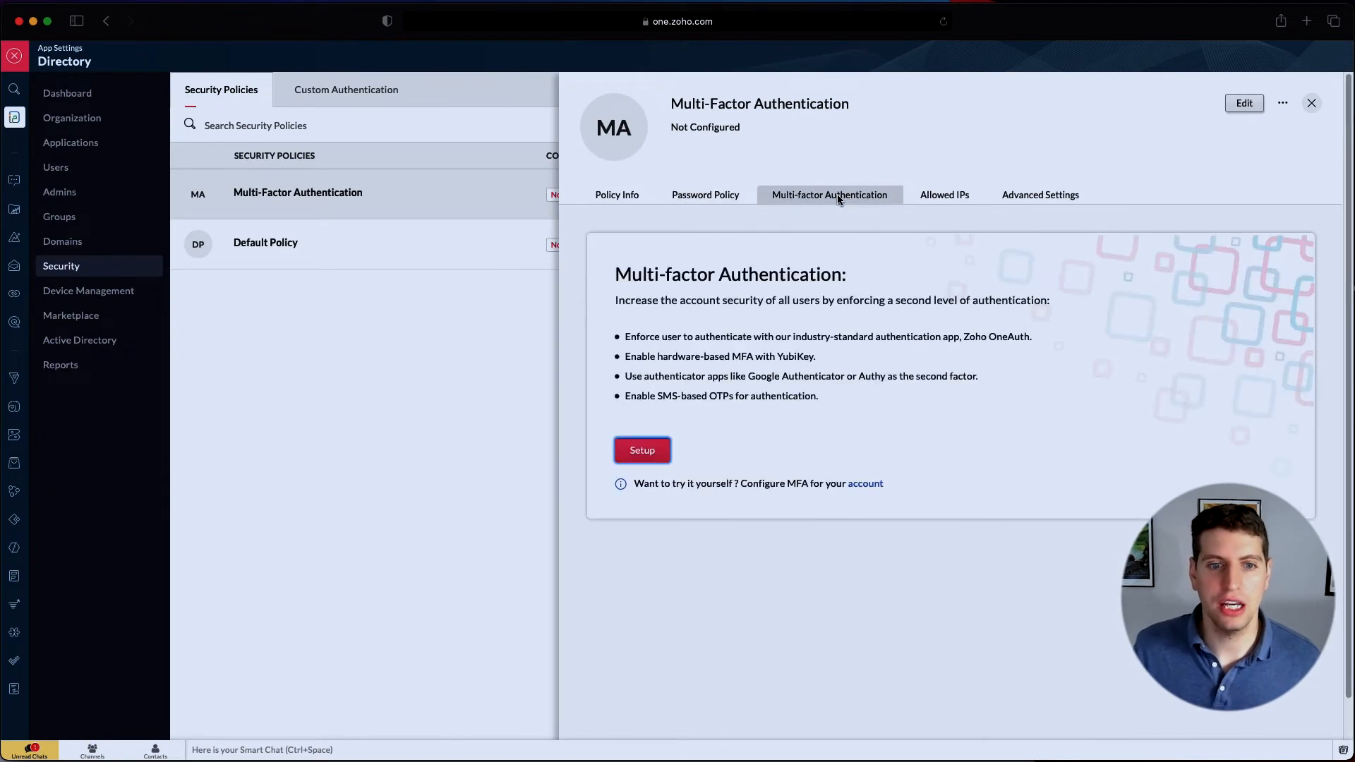
left_click(646, 455)
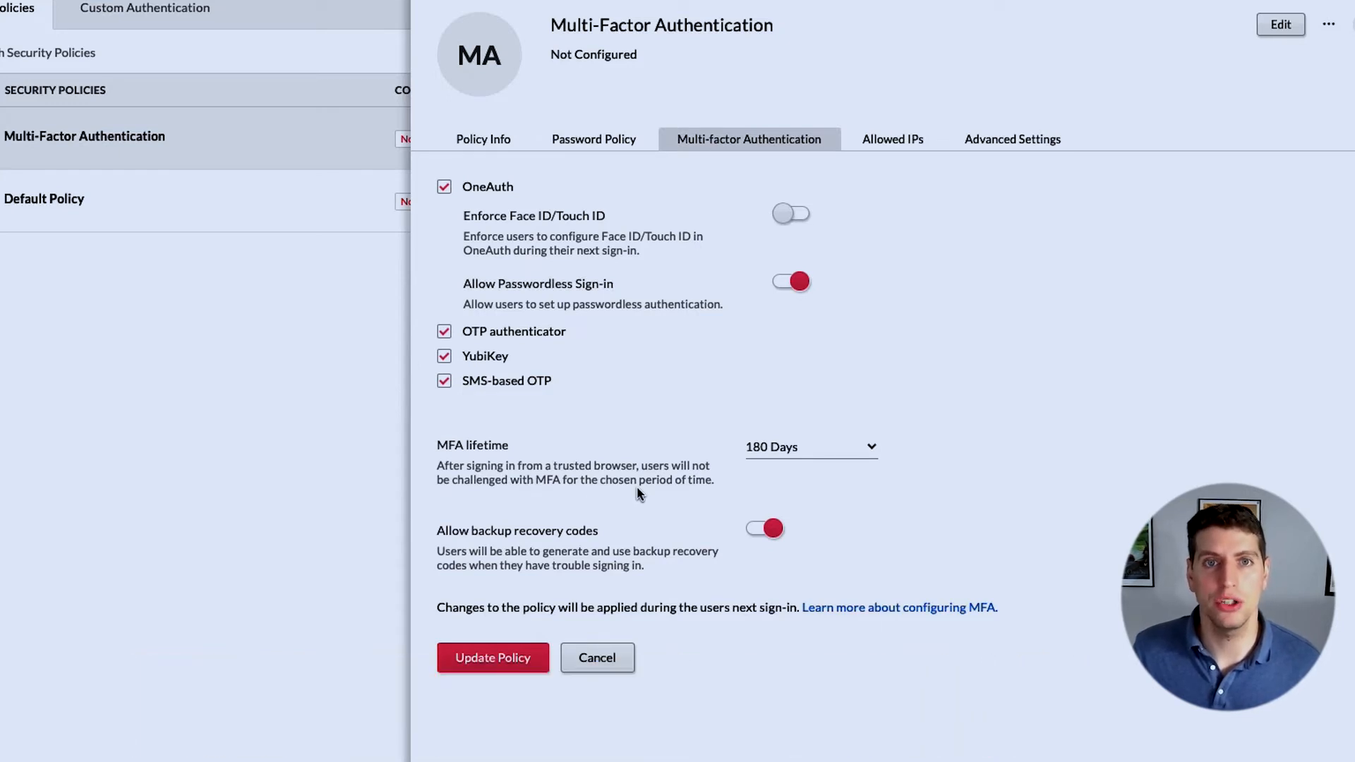
left_click(804, 452)
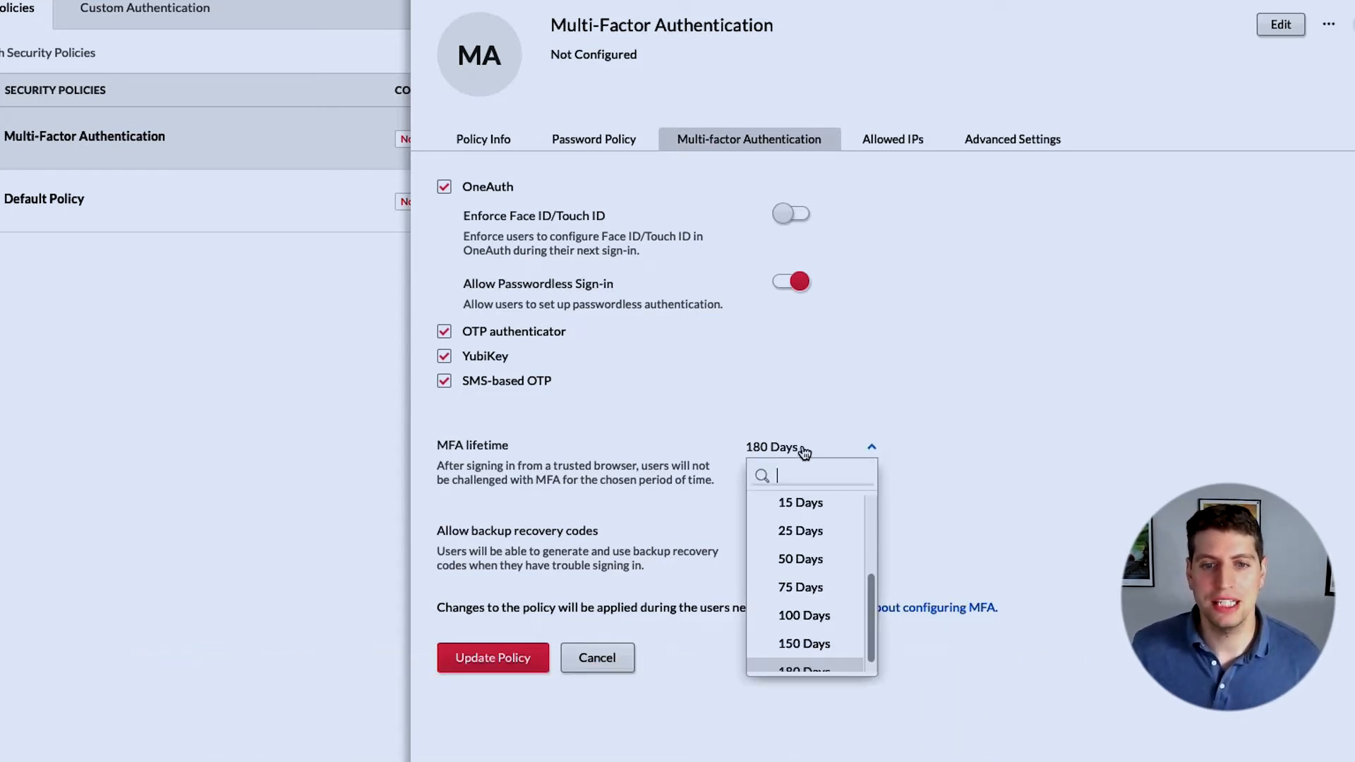
scroll(821, 573, "up", 3)
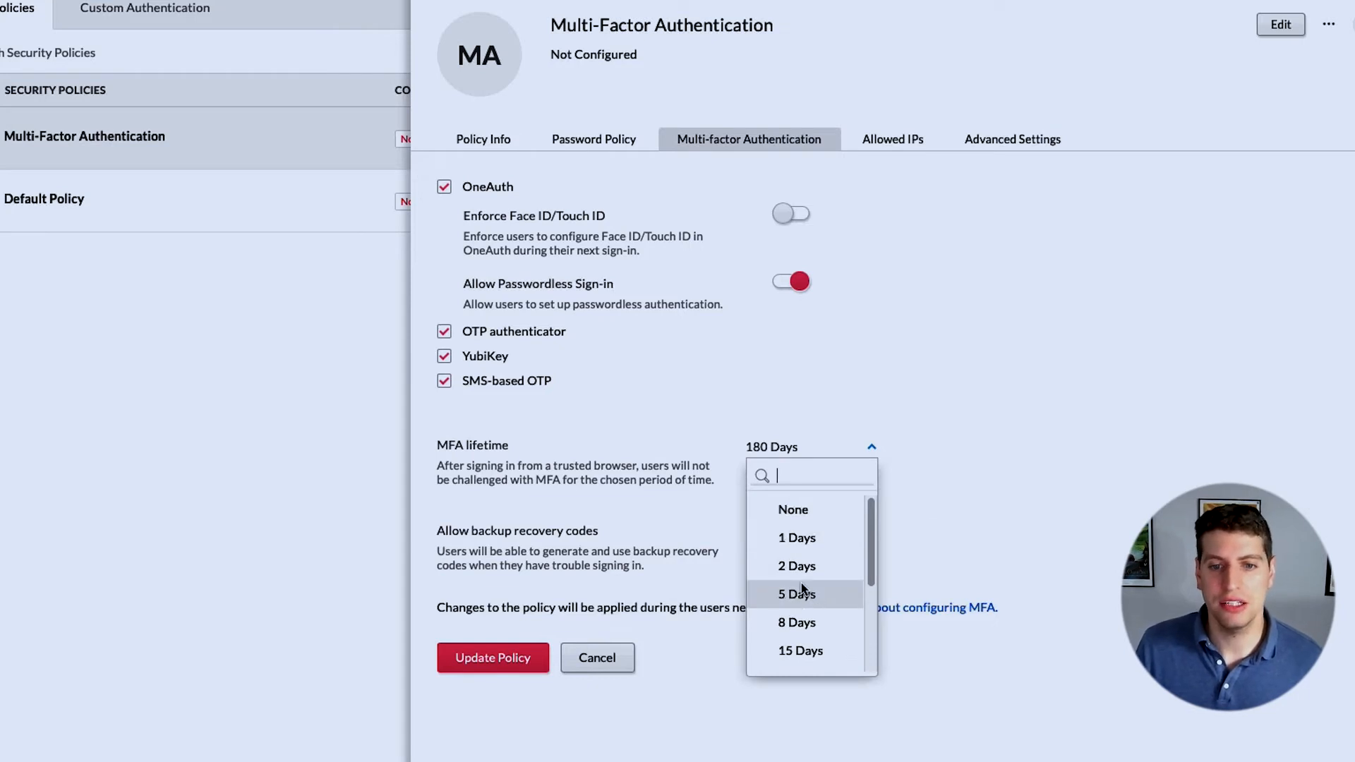
scroll(811, 596, "down", 5)
left_click(811, 664)
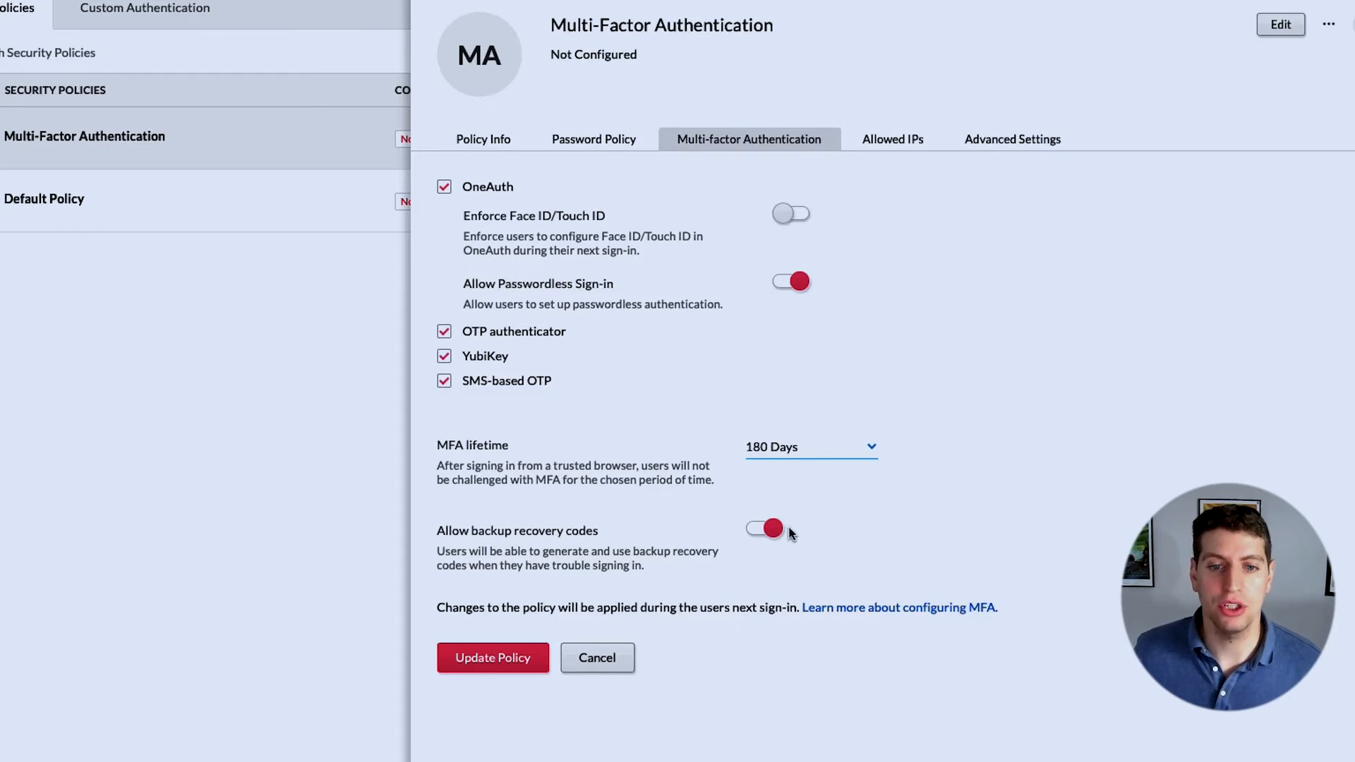
left_click(771, 534)
left_click(772, 537)
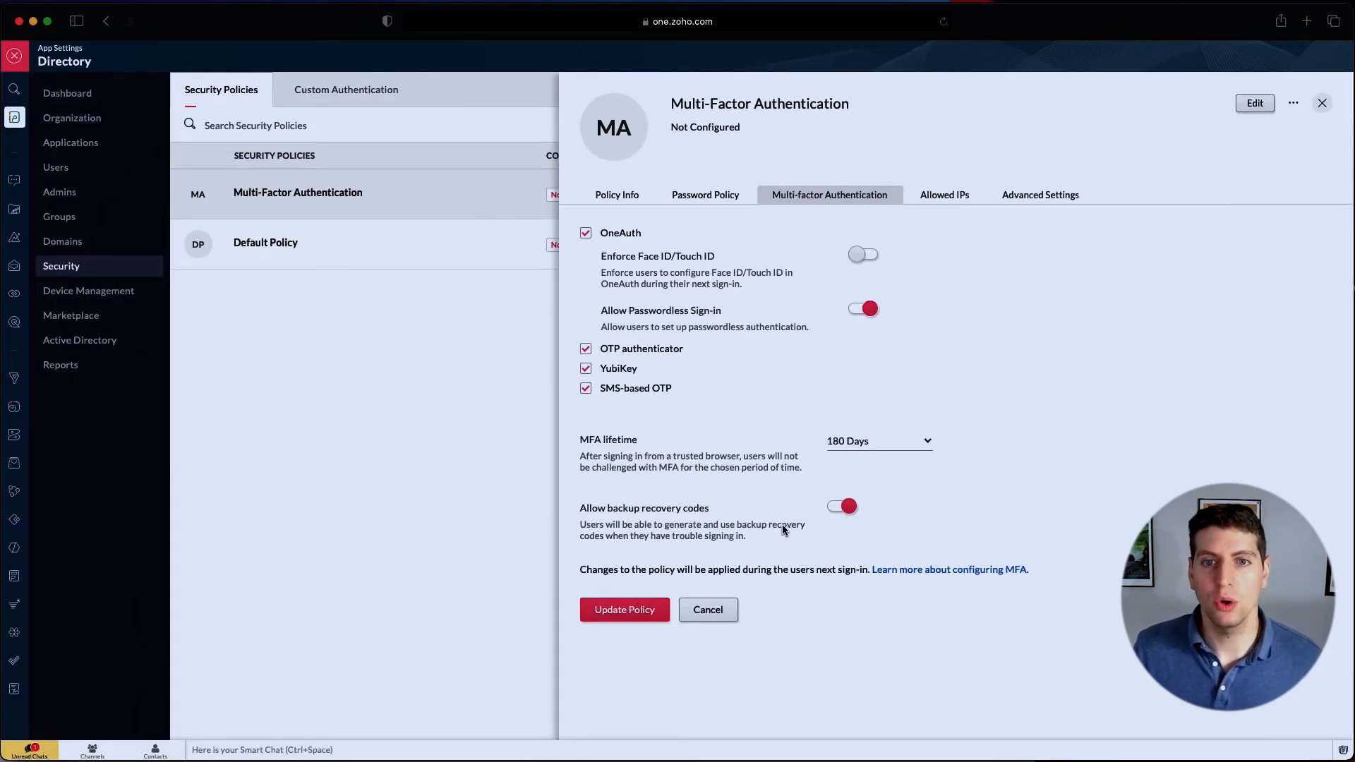
Review the static IP and IP range choices for the policy's allowed IPs, and cancel without adding an address
left_click(943, 202)
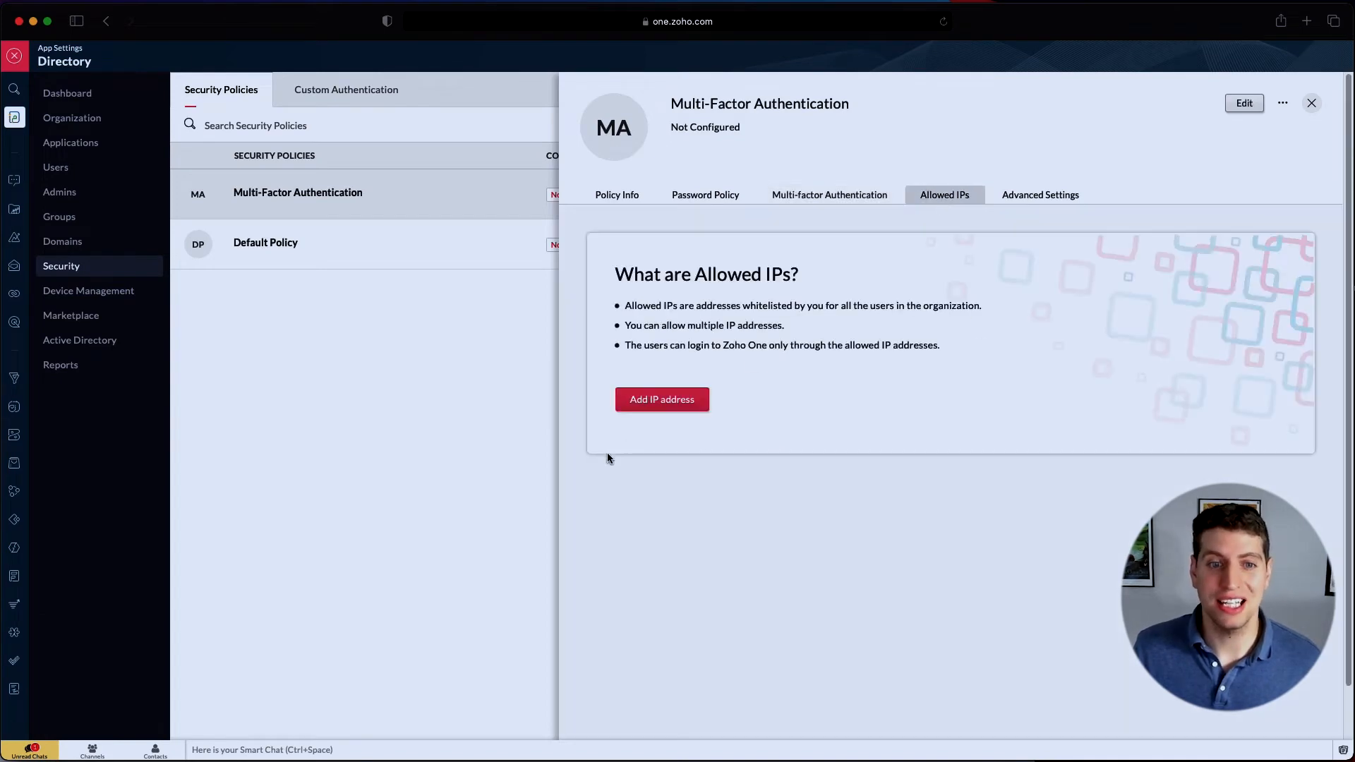
left_click(662, 402)
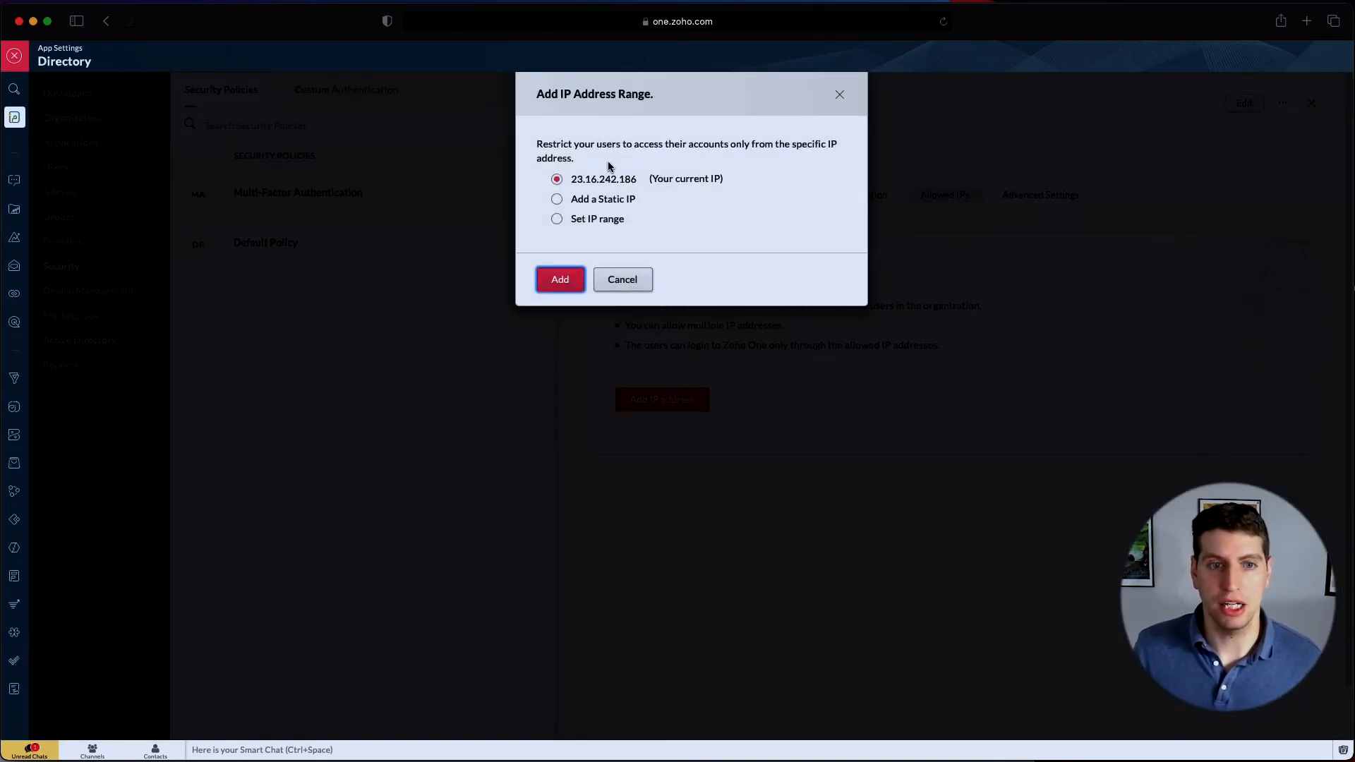
left_click(557, 200)
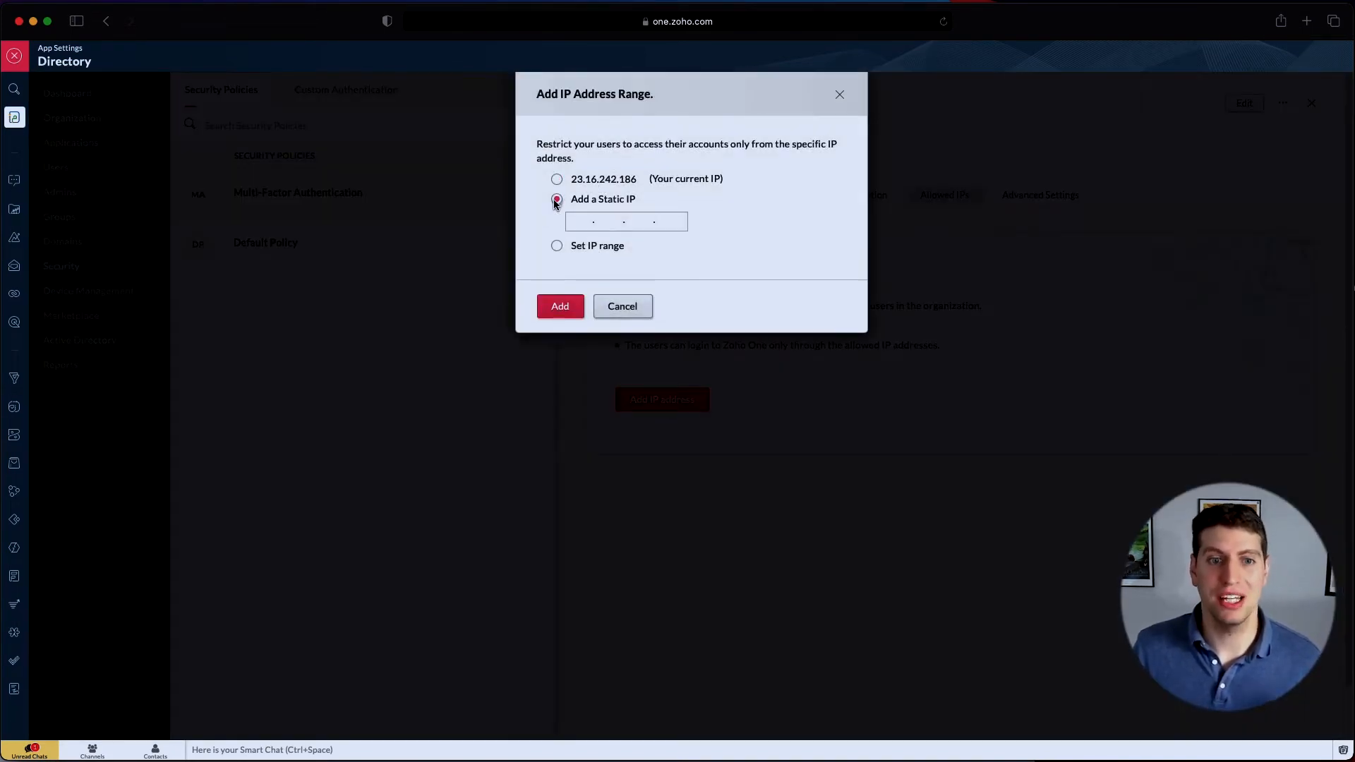
left_click(557, 245)
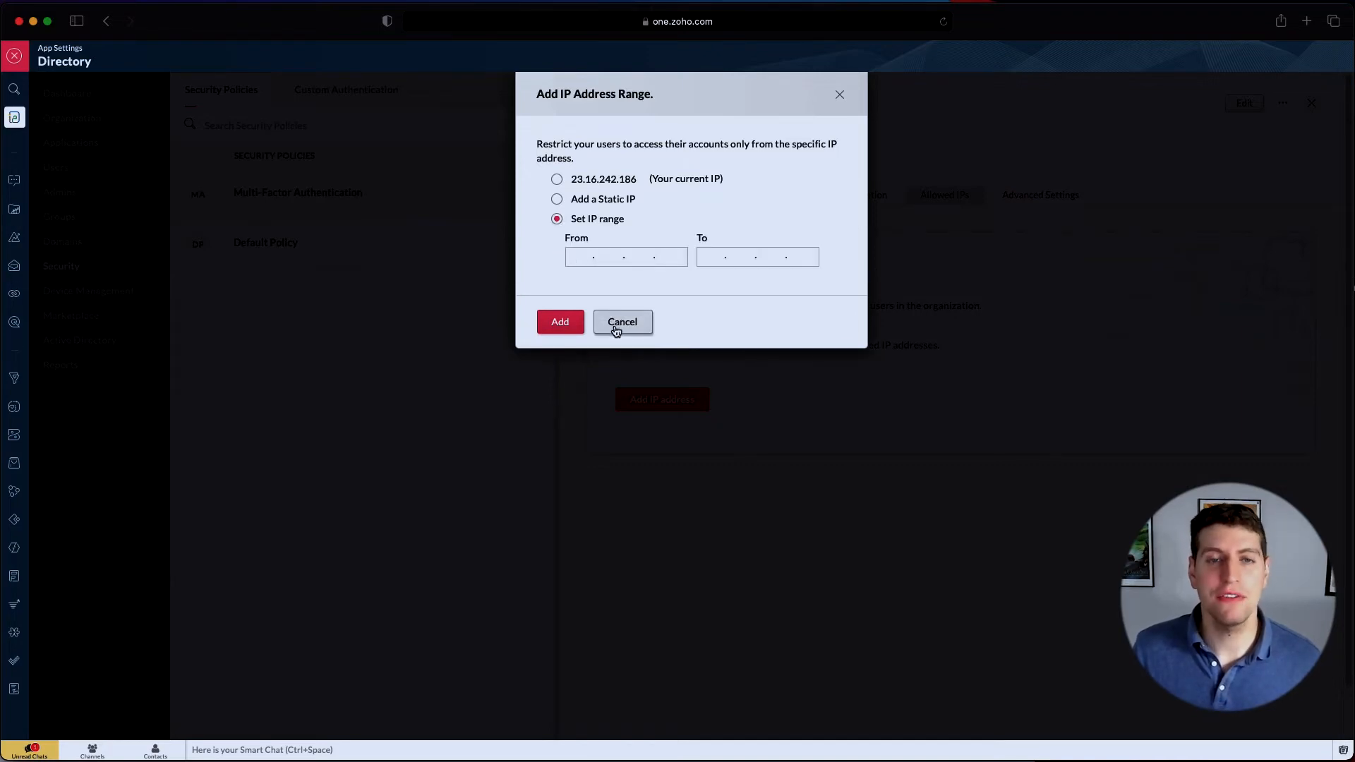
left_click(620, 322)
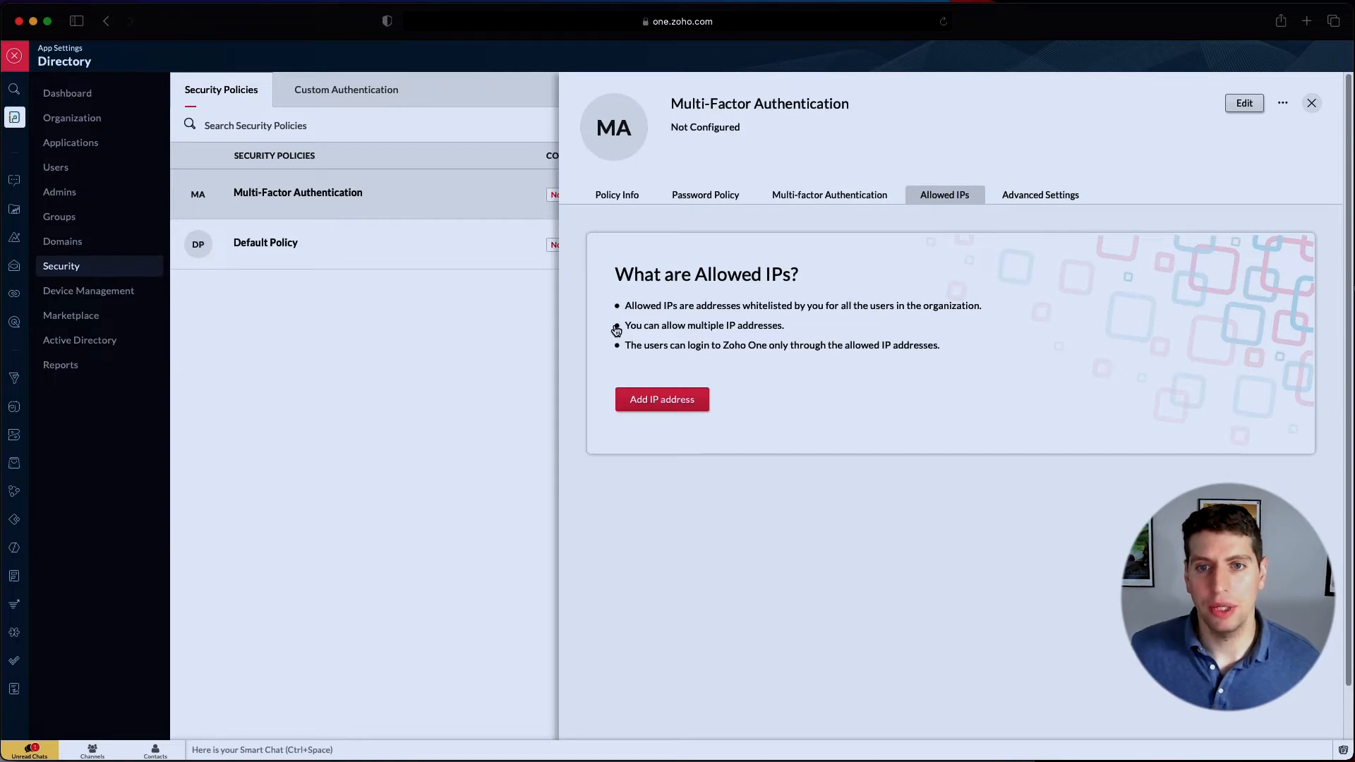
Look through the session lifetime and idle session timeout options in the policy's advanced settings without choosing any
left_click(1031, 201)
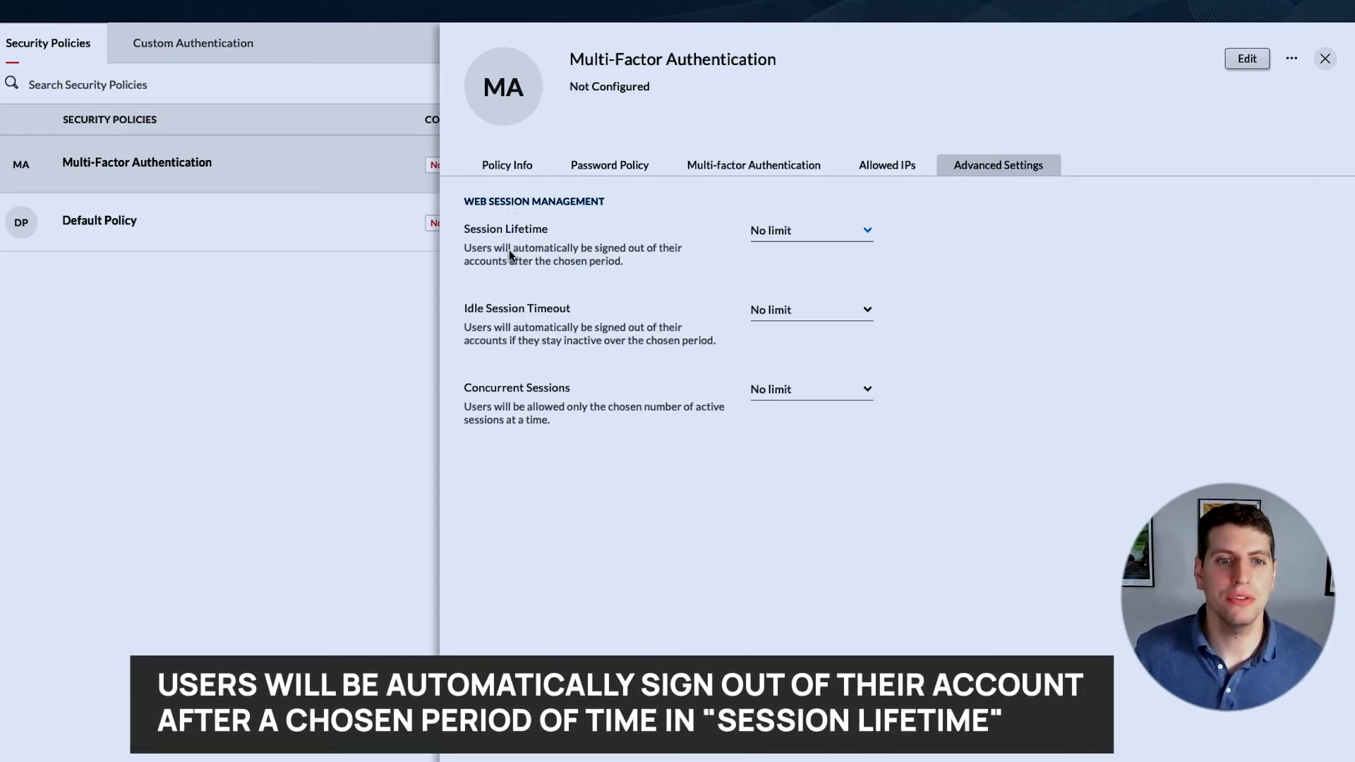
left_click(784, 231)
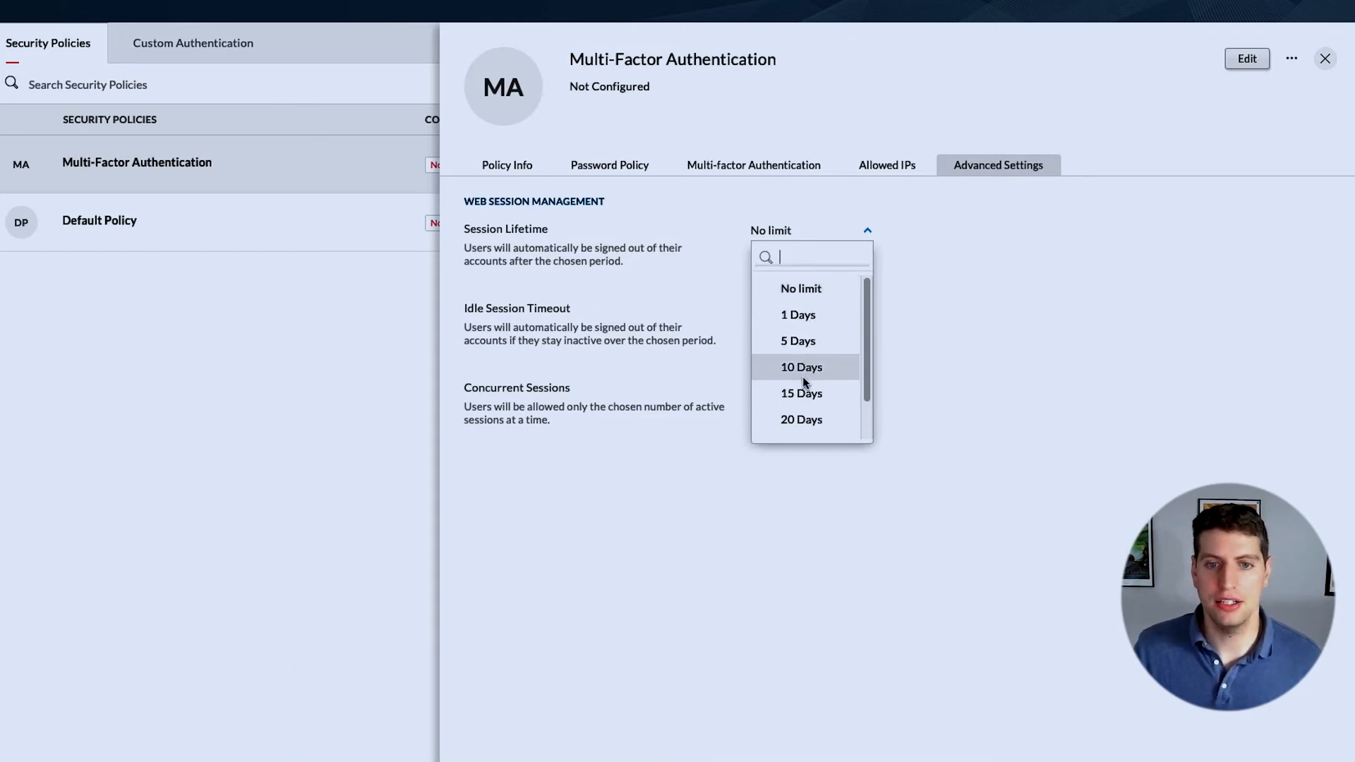
scroll(804, 378, "down", 2)
left_click(618, 426)
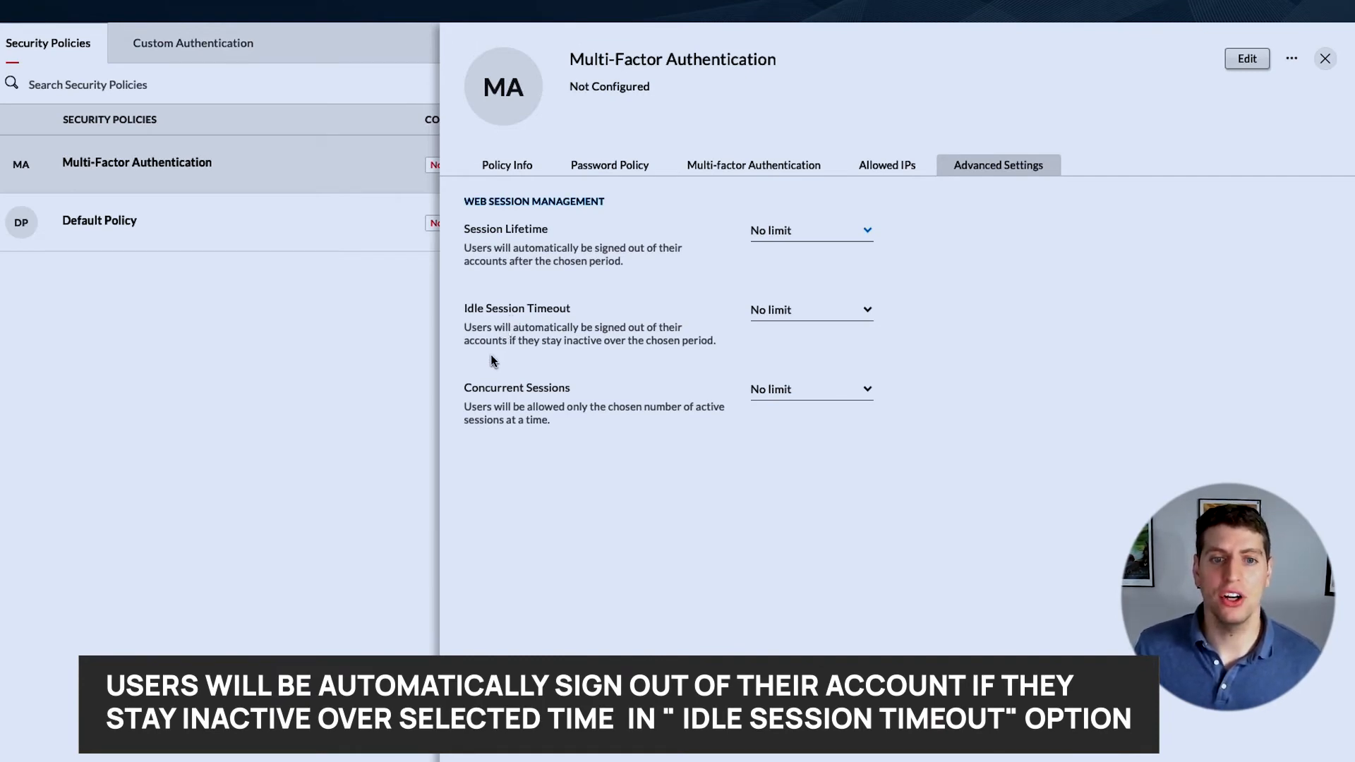
left_click(777, 311)
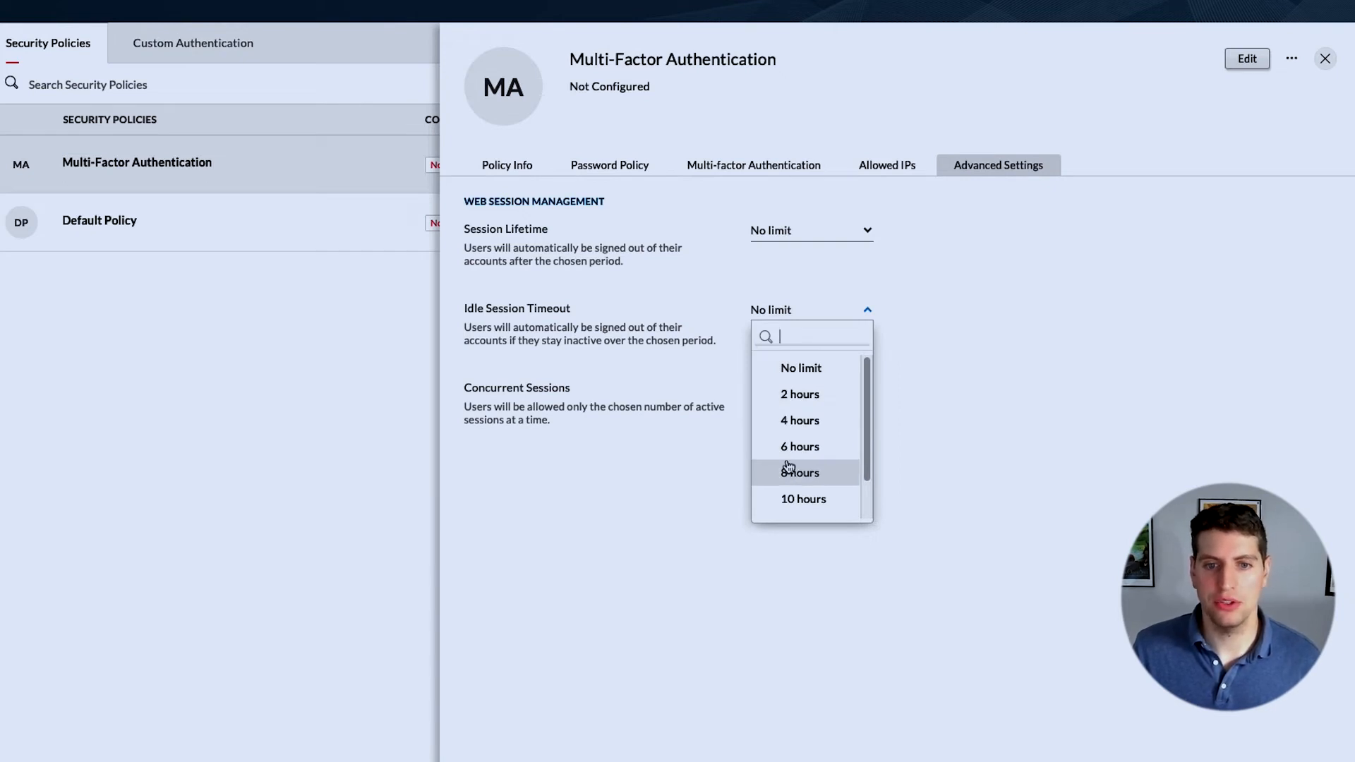
scroll(783, 469, "down", 1)
left_click(976, 393)
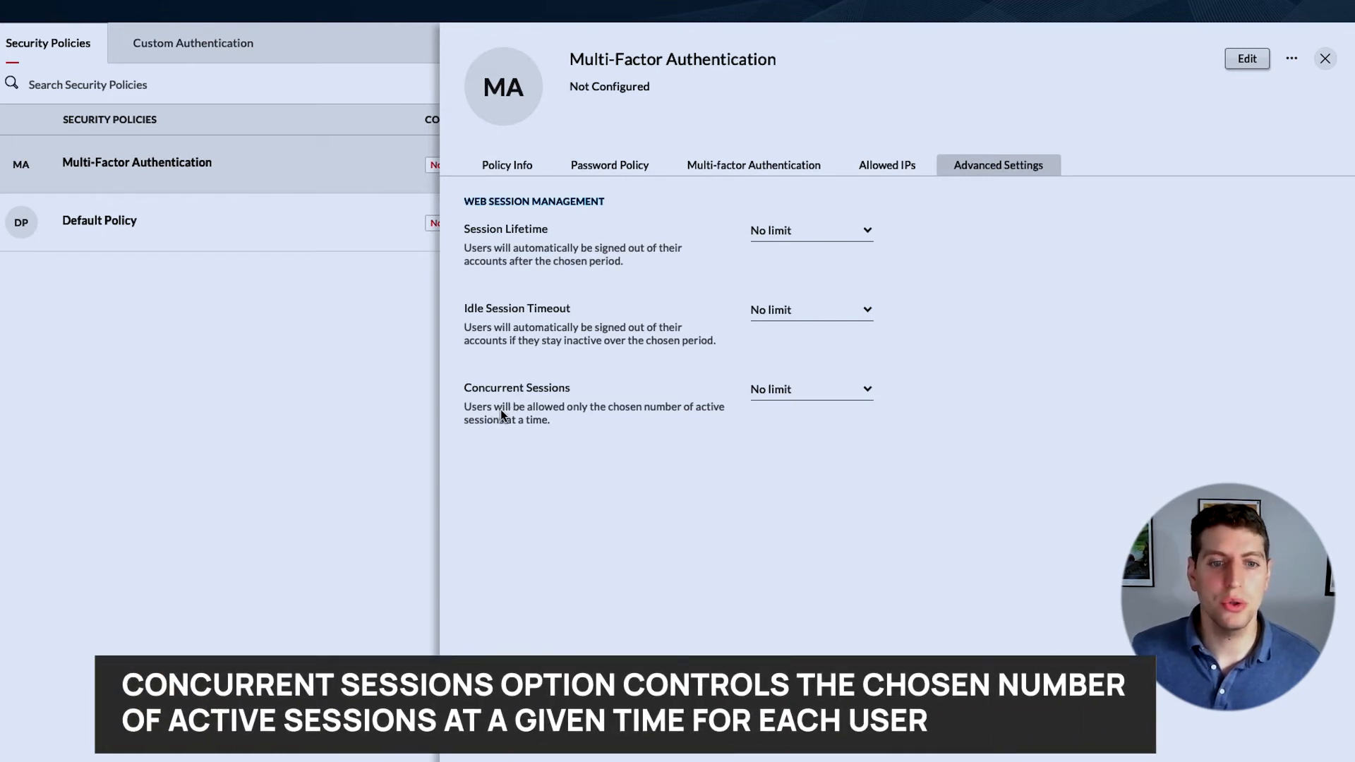
Look through the available limits for concurrent sessions per user in the web session management settings
left_click(800, 390)
scroll(816, 434, "down", 3)
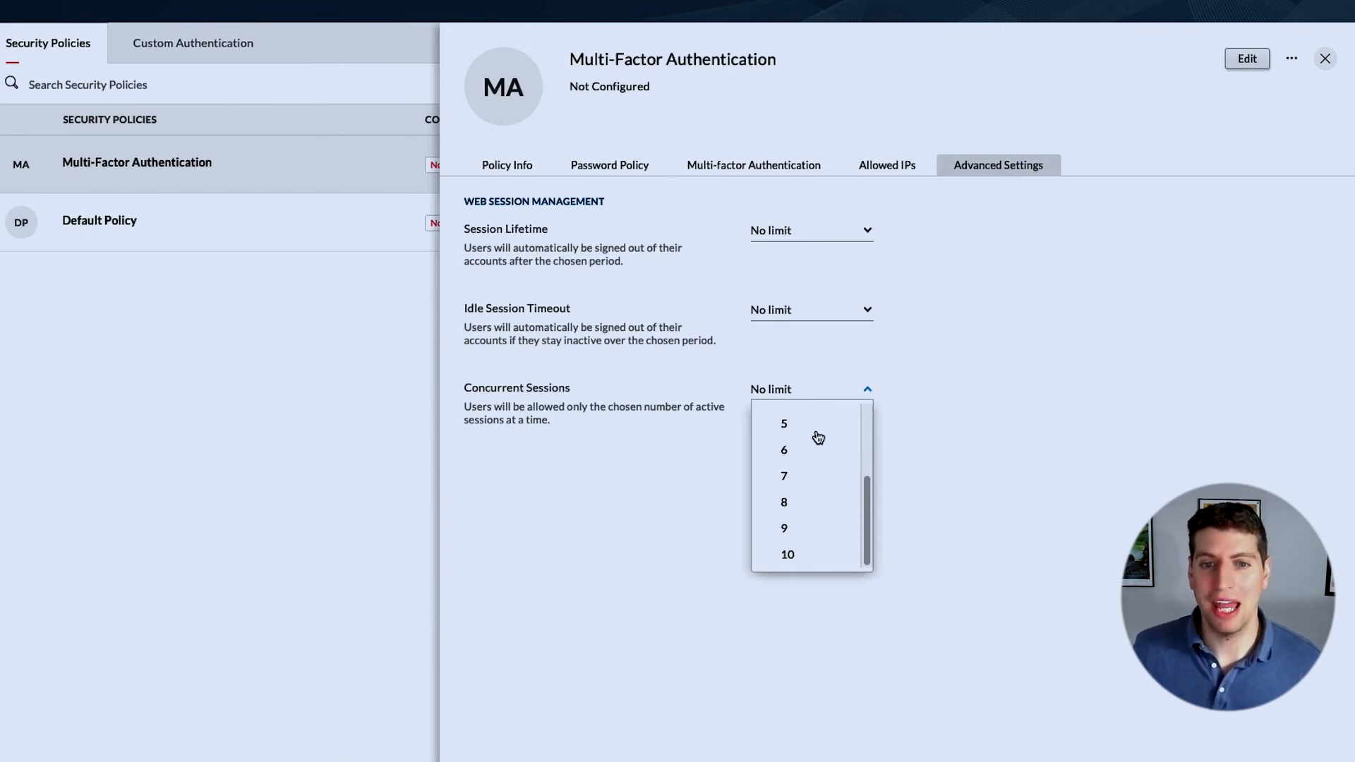
scroll(818, 434, "up", 3)
scroll(816, 452, "down", 3)
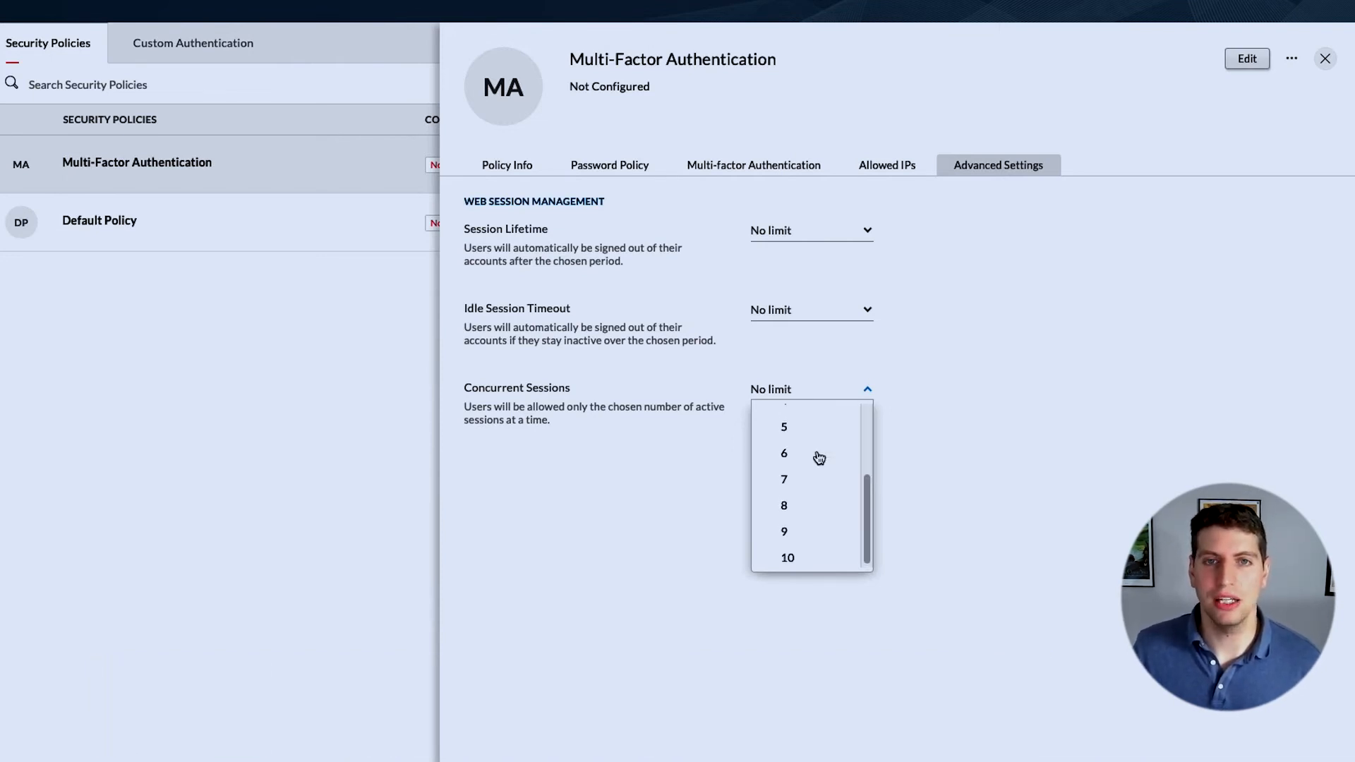
scroll(819, 455, "up", 3)
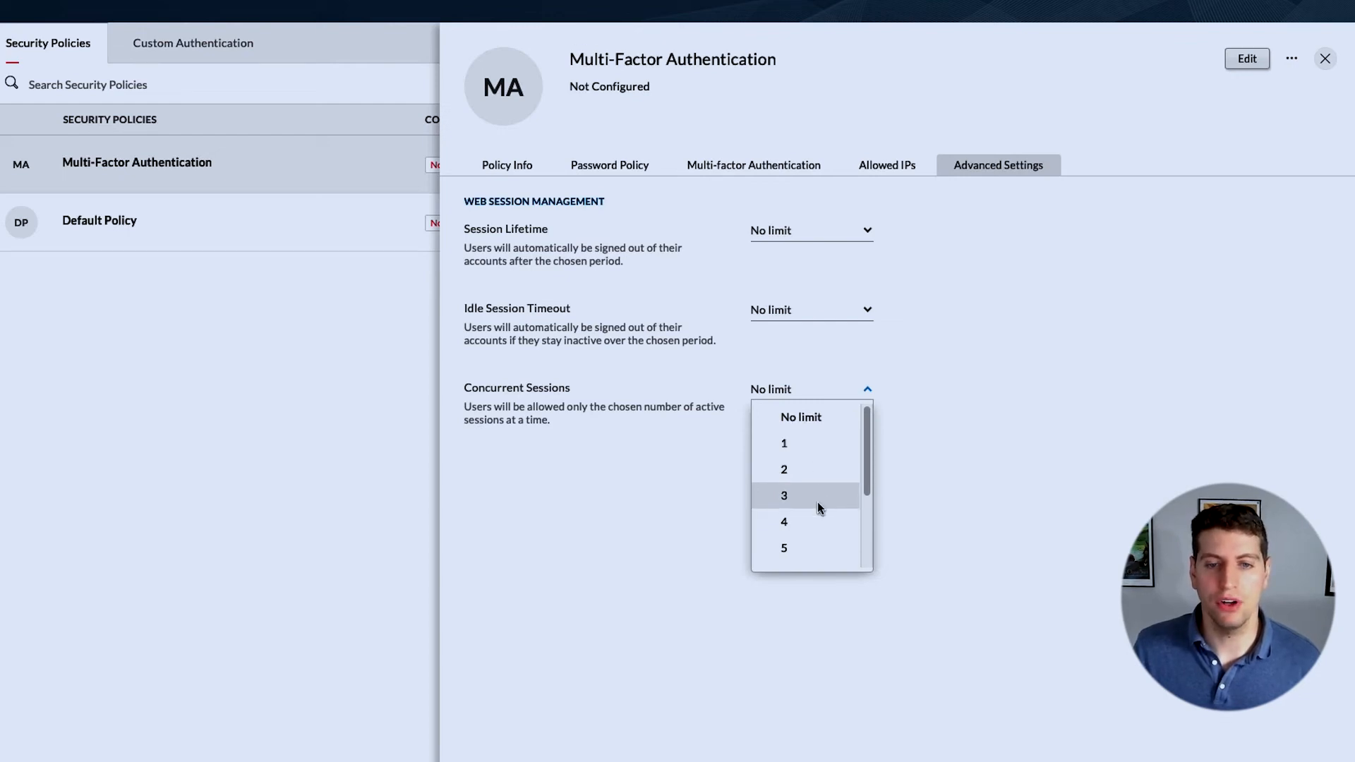
scroll(819, 508, "down", 3)
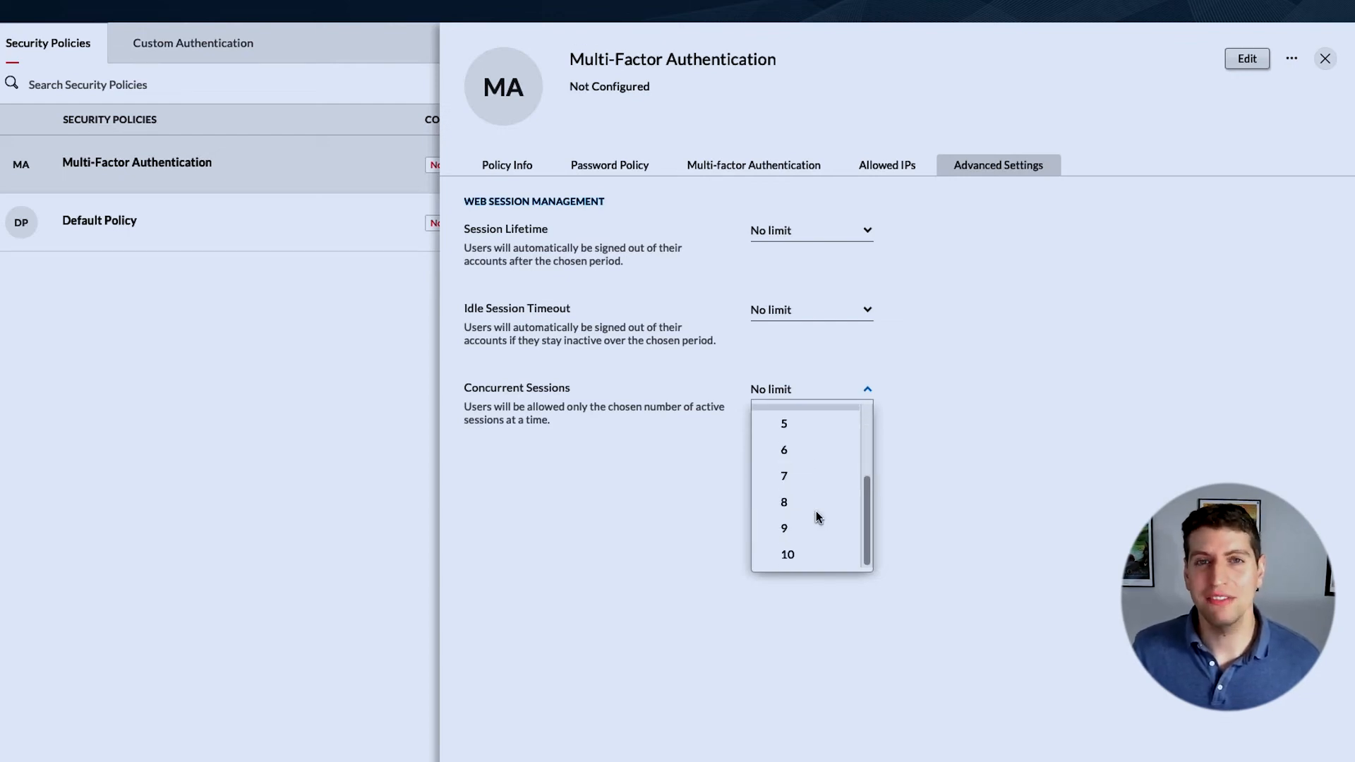